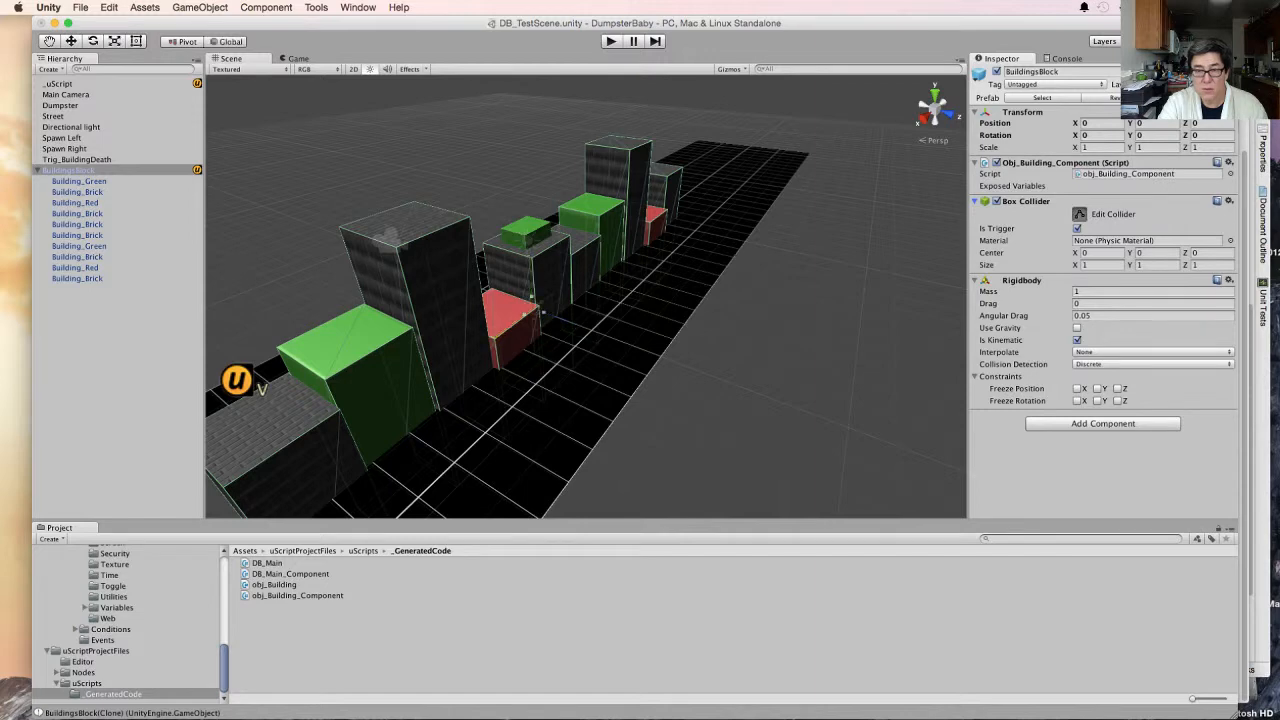
Compare the pivot of BuildingsBlock with the placement of its child buildings
middle_click_drag(480, 350, 568, 332)
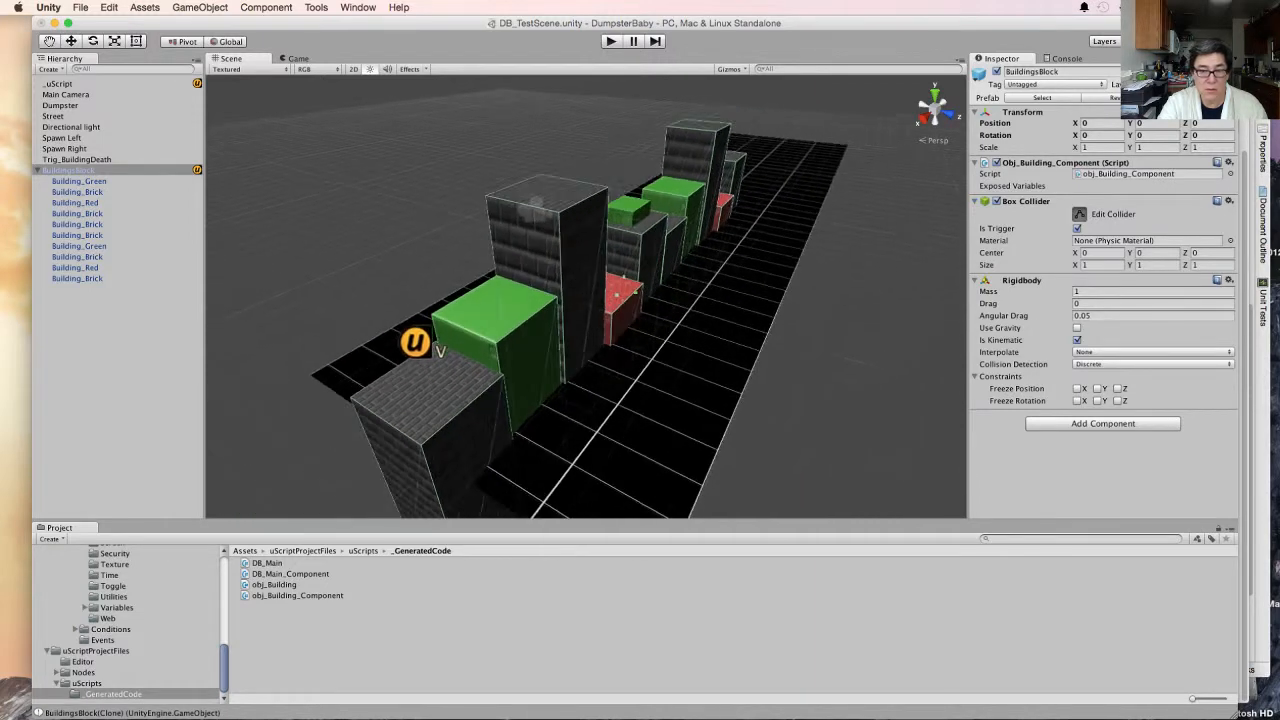
left_click_drag(568, 332, 475, 375, "alt")
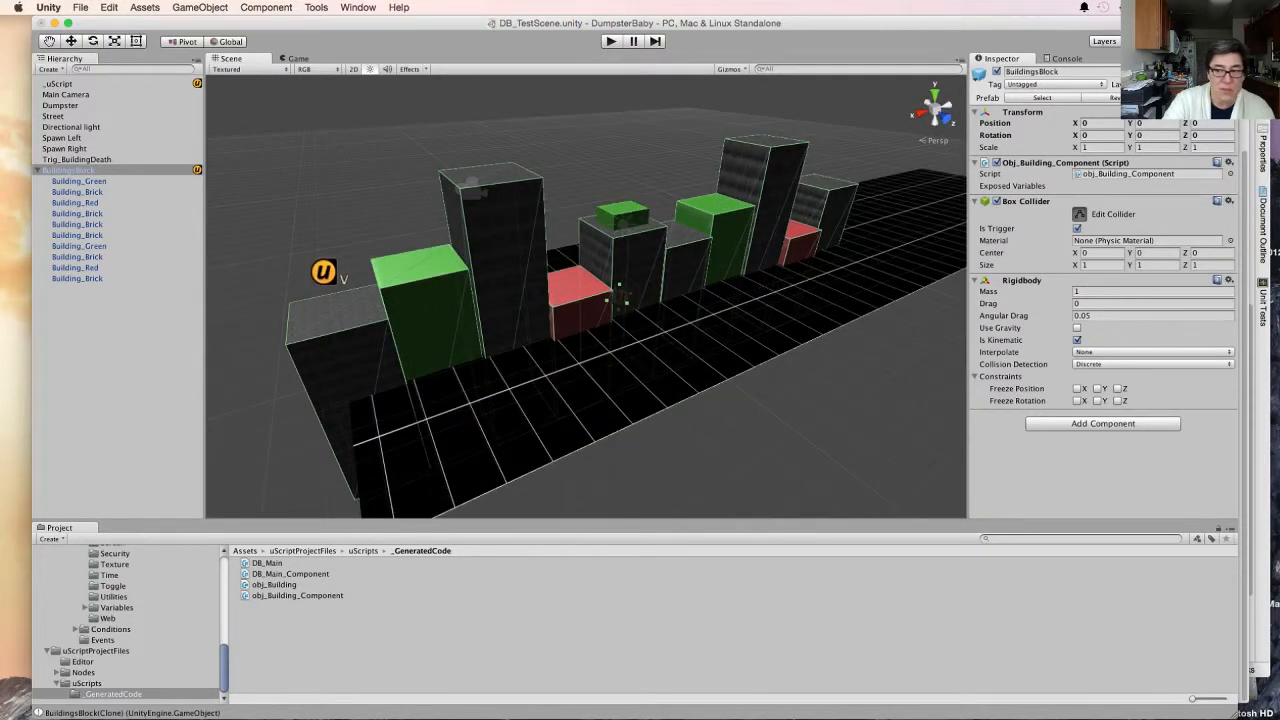
key("r")
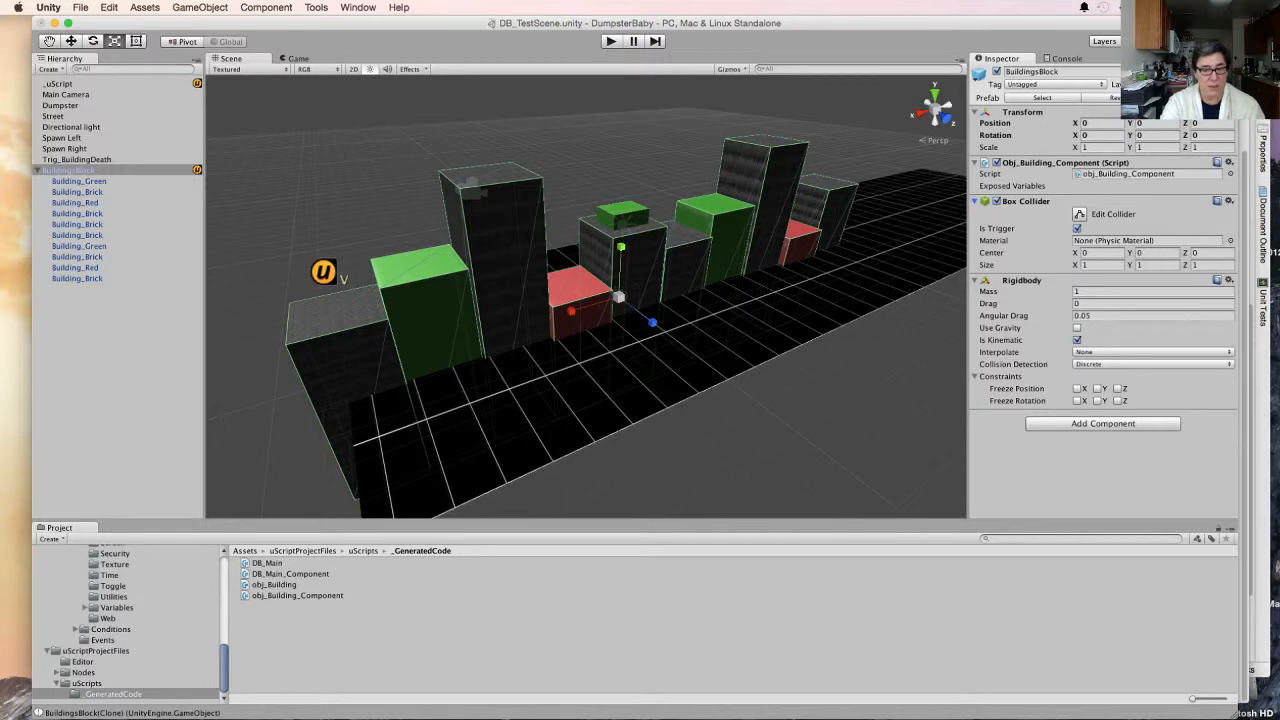
left_click(79, 181)
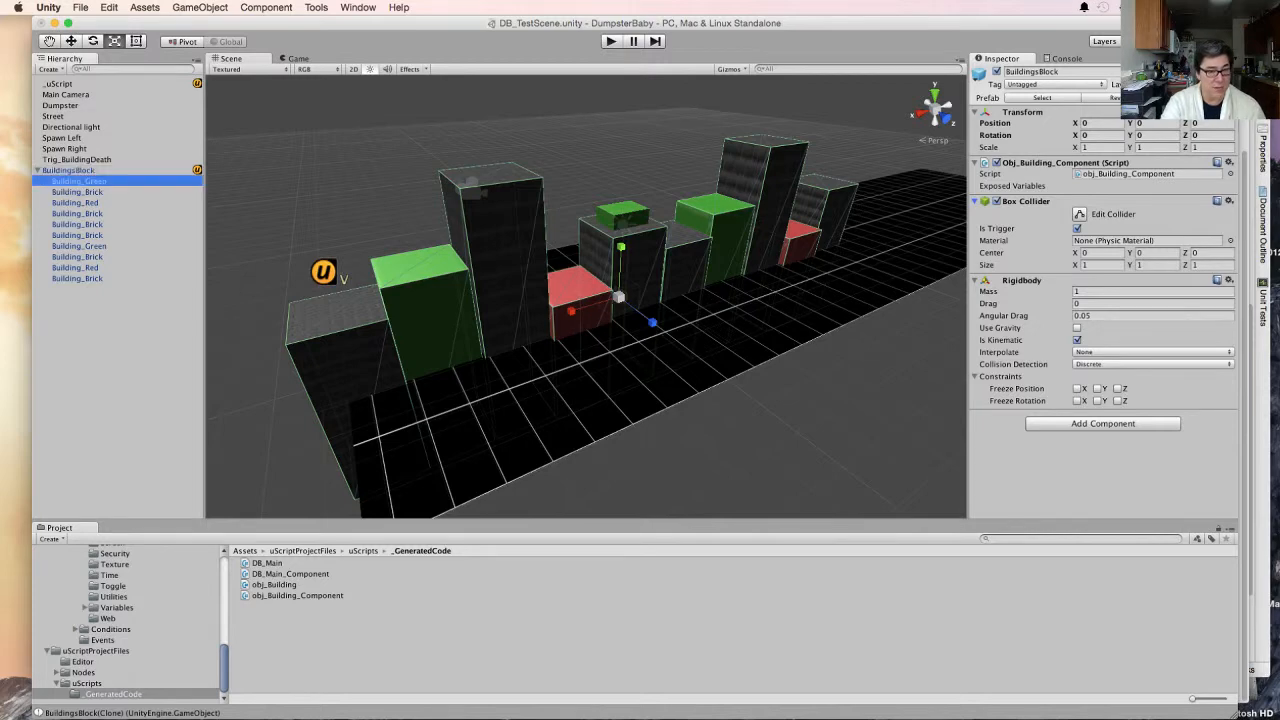
left_click(78, 279, "shift")
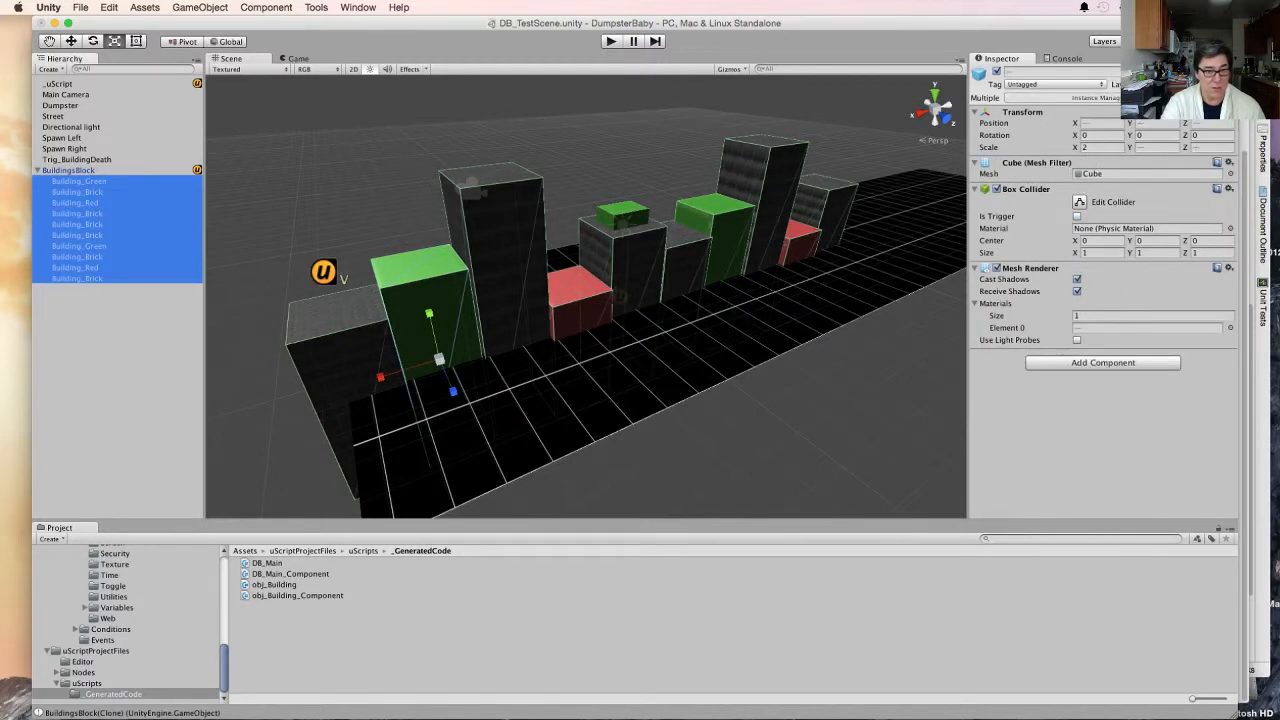
key("w")
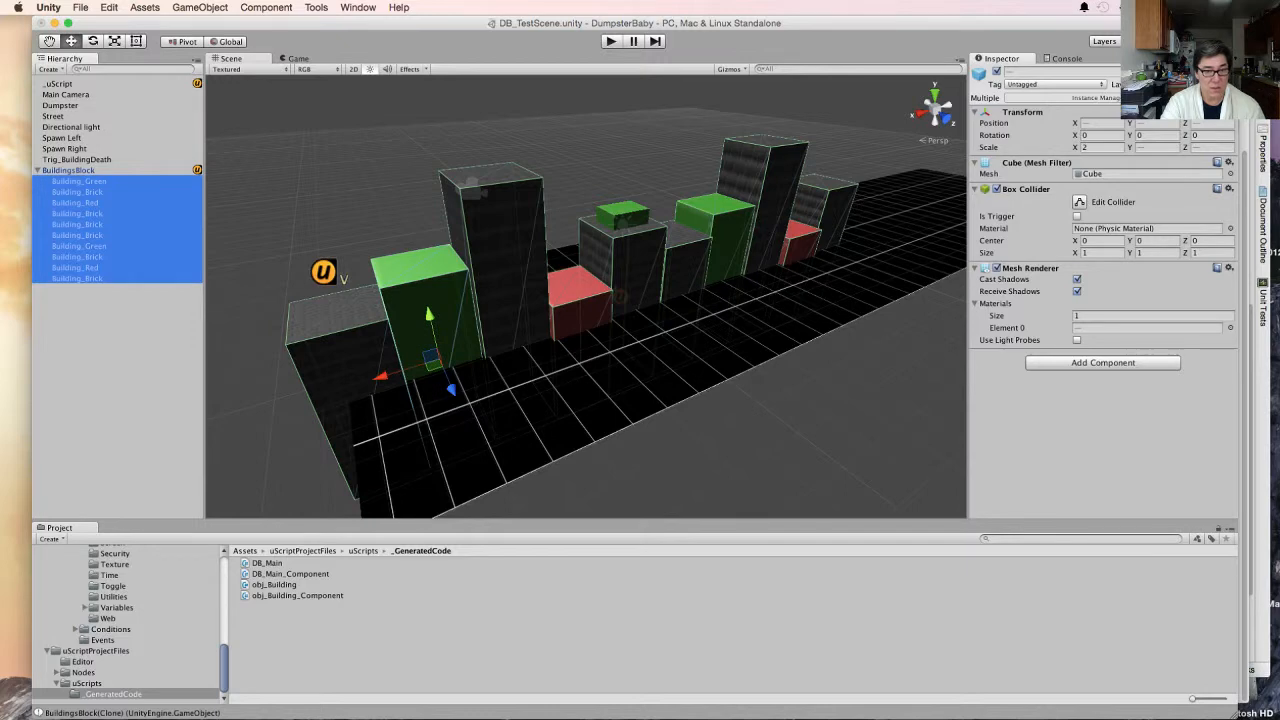
left_click(69, 170)
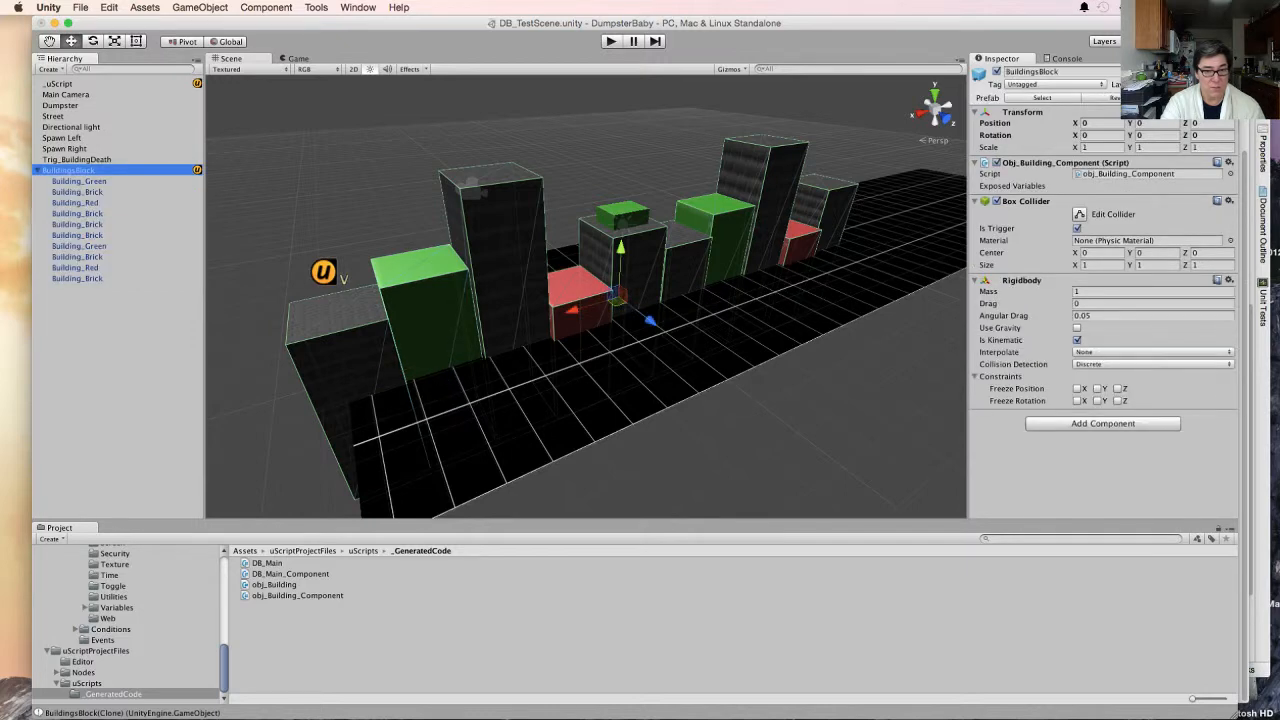
Try shifting all child buildings of BuildingsBlock together along the positive X axis
left_click_drag(655, 380, 440, 292, "alt")
left_click(78, 181)
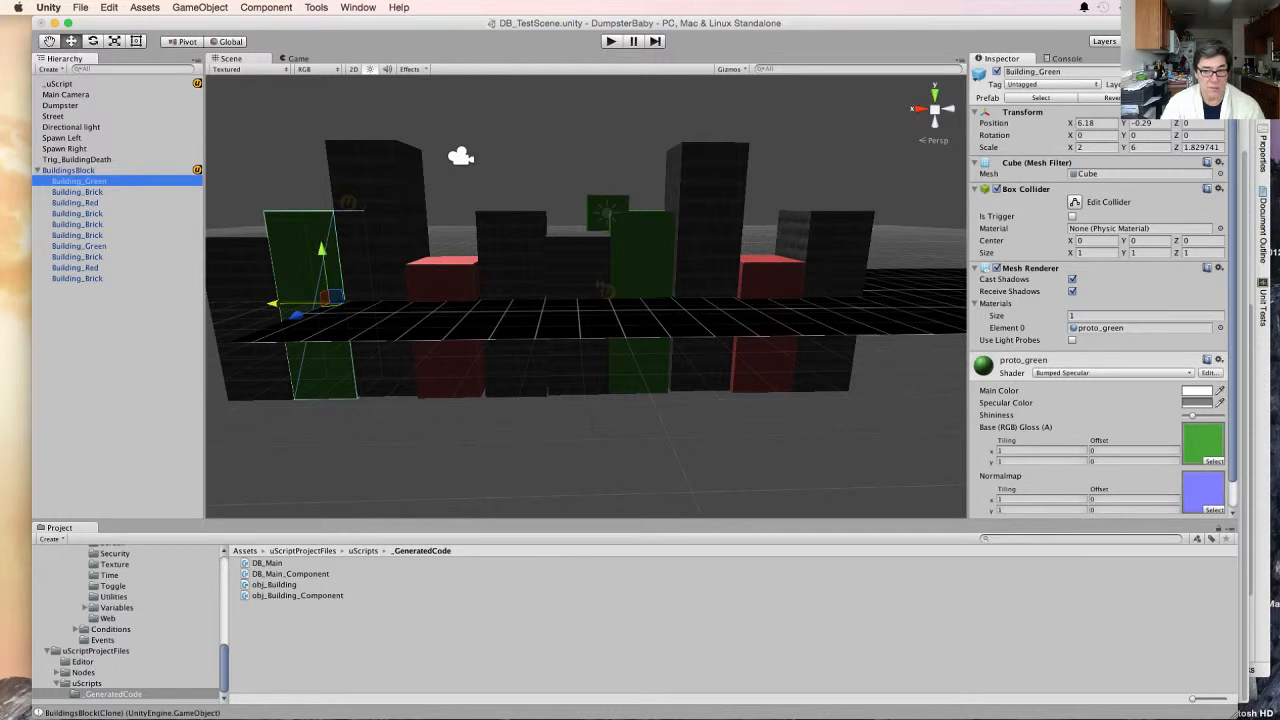
left_click(841, 253)
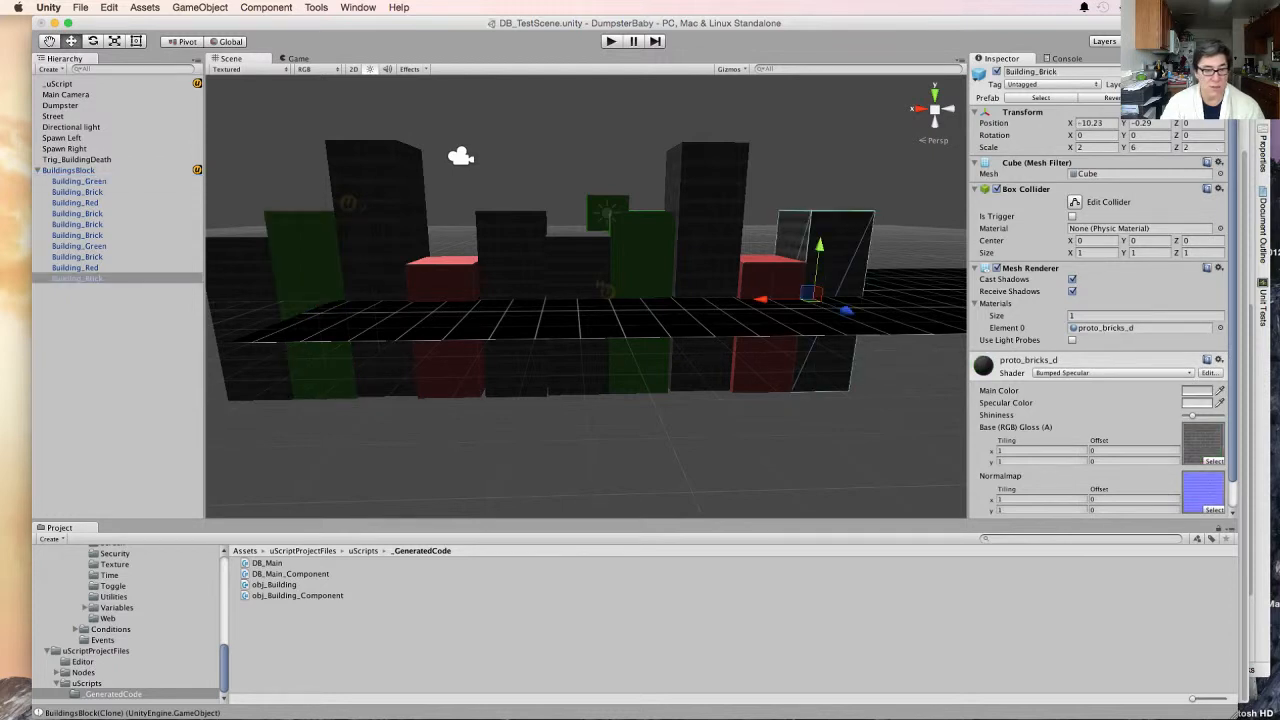
left_click(78, 181, "shift")
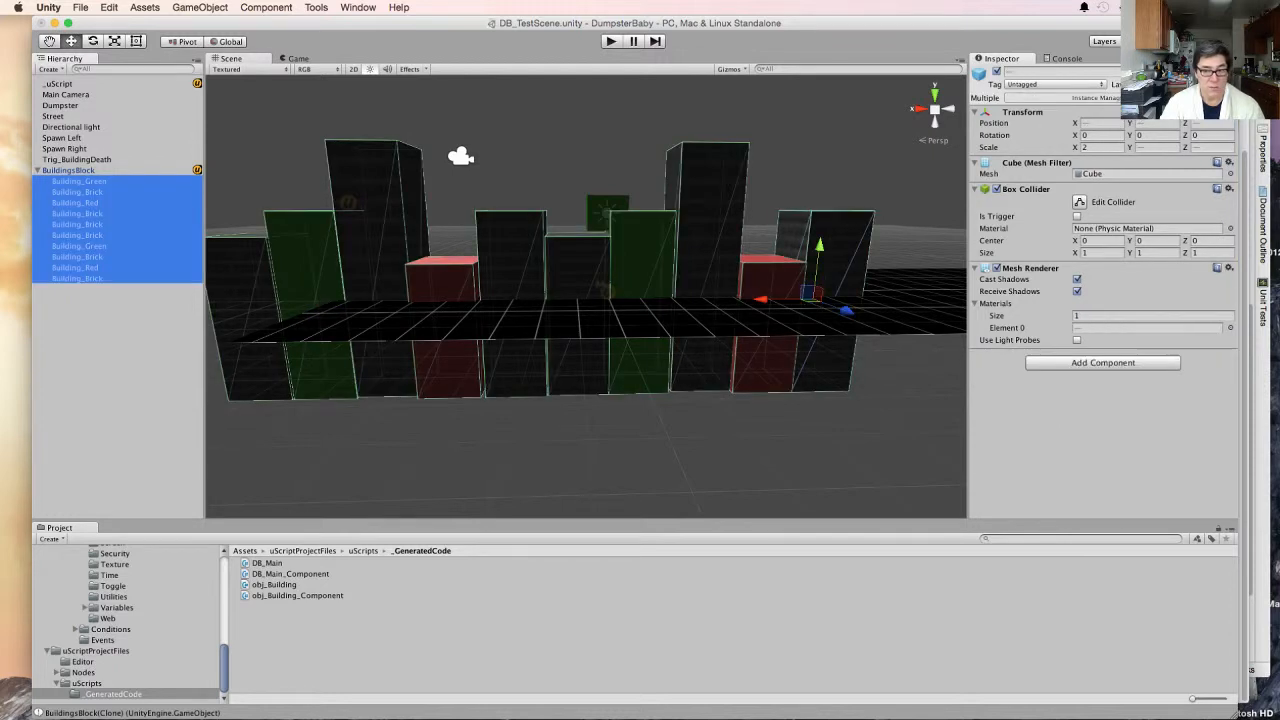
left_click_drag(762, 300, 520, 301)
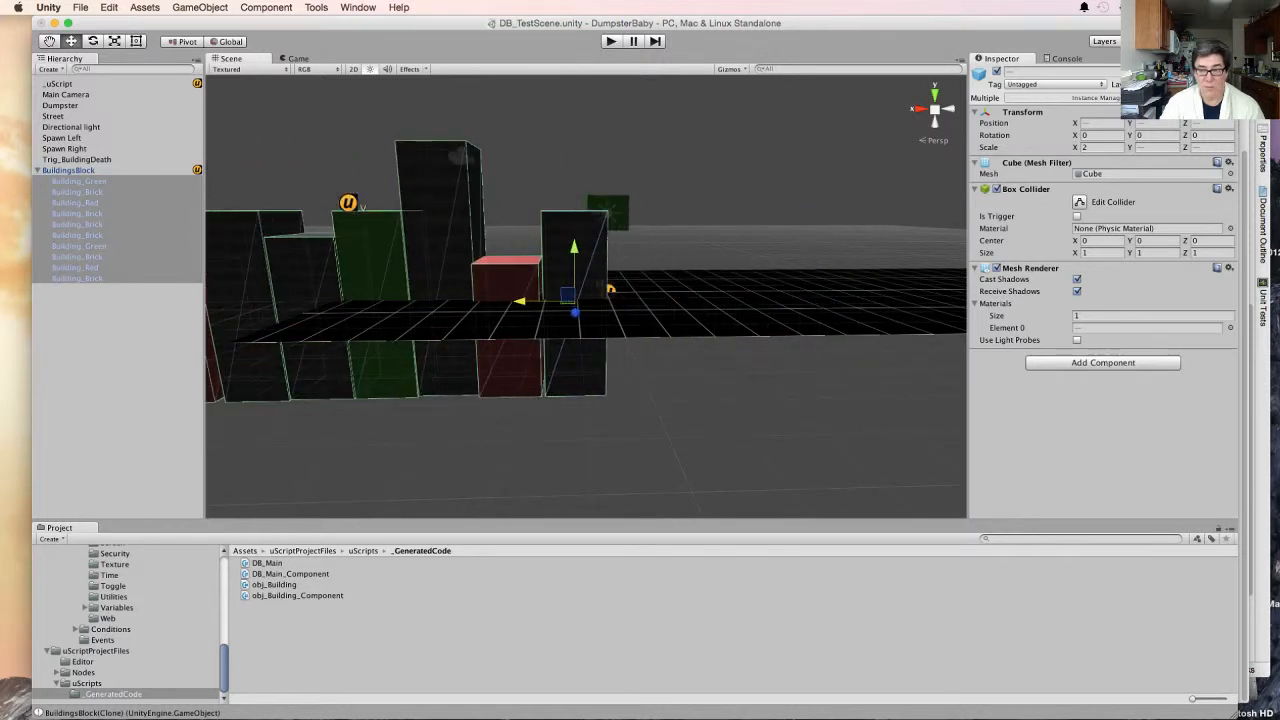
left_click(68, 170)
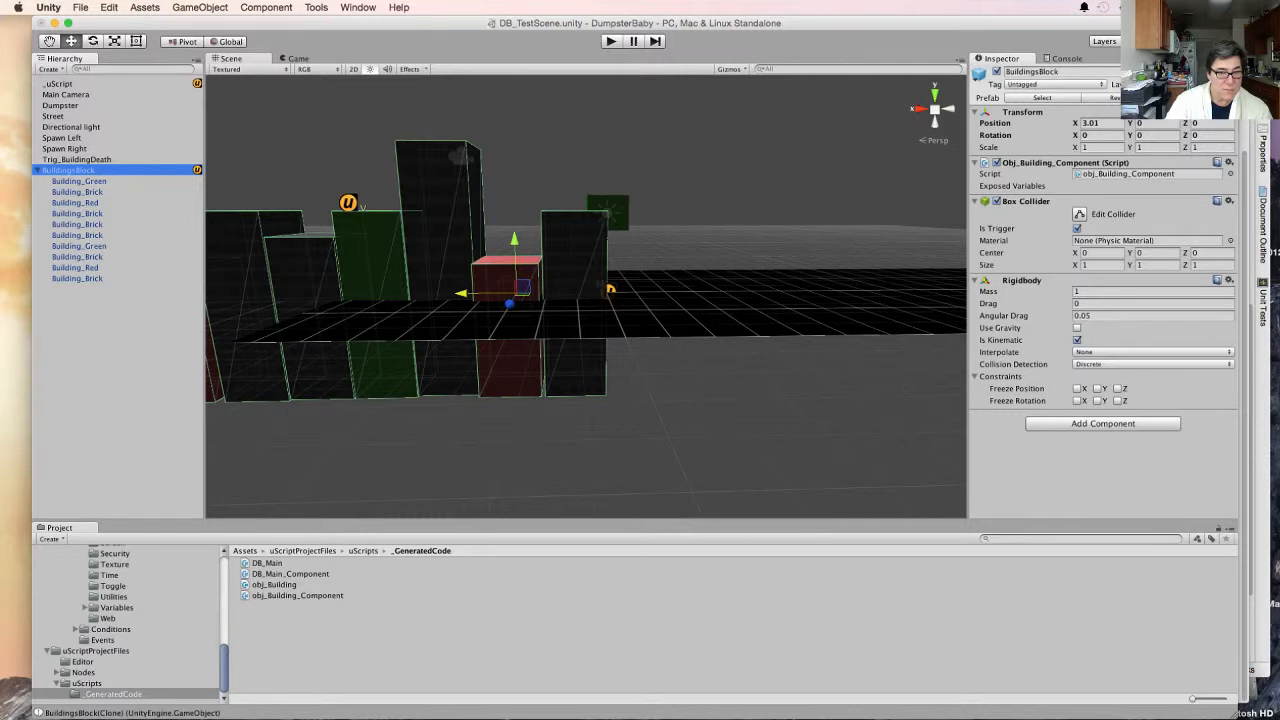
Slide all child buildings along negative X past the BuildingsBlock pivot, putting the first green building at about X -5.34
left_click(77, 192)
left_click(79, 181)
left_click(77, 279, "shift")
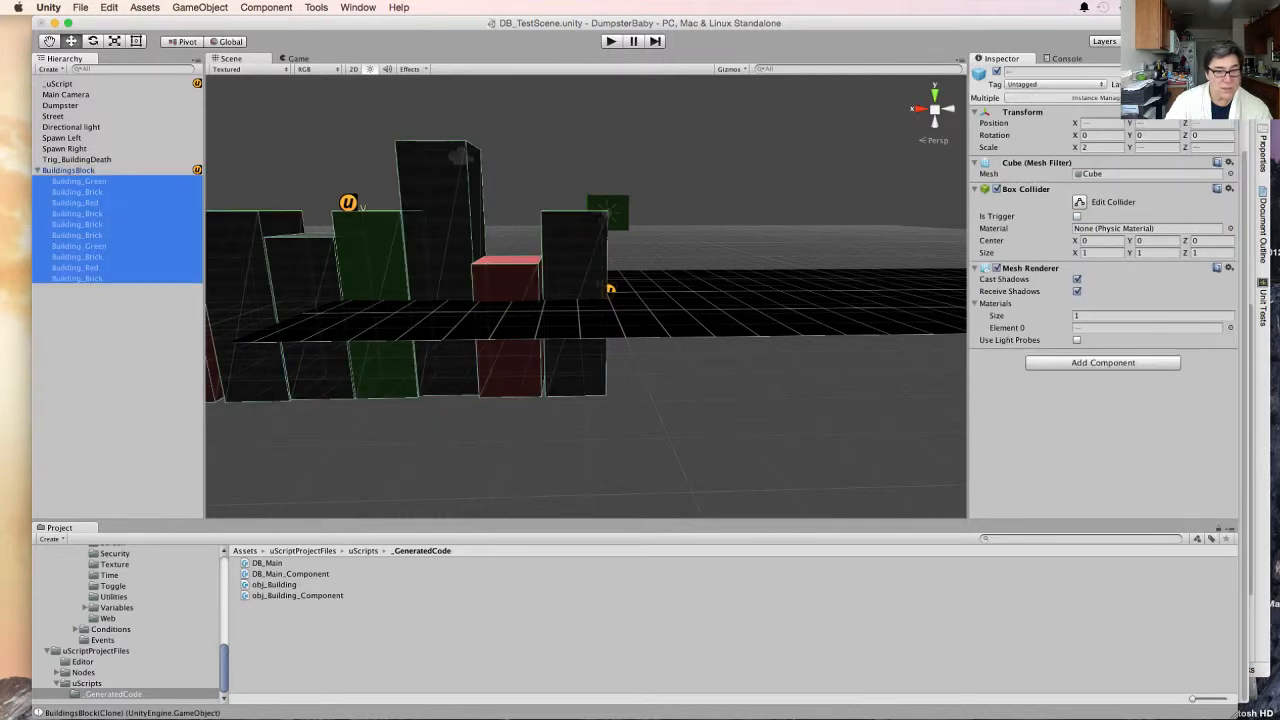
key("f")
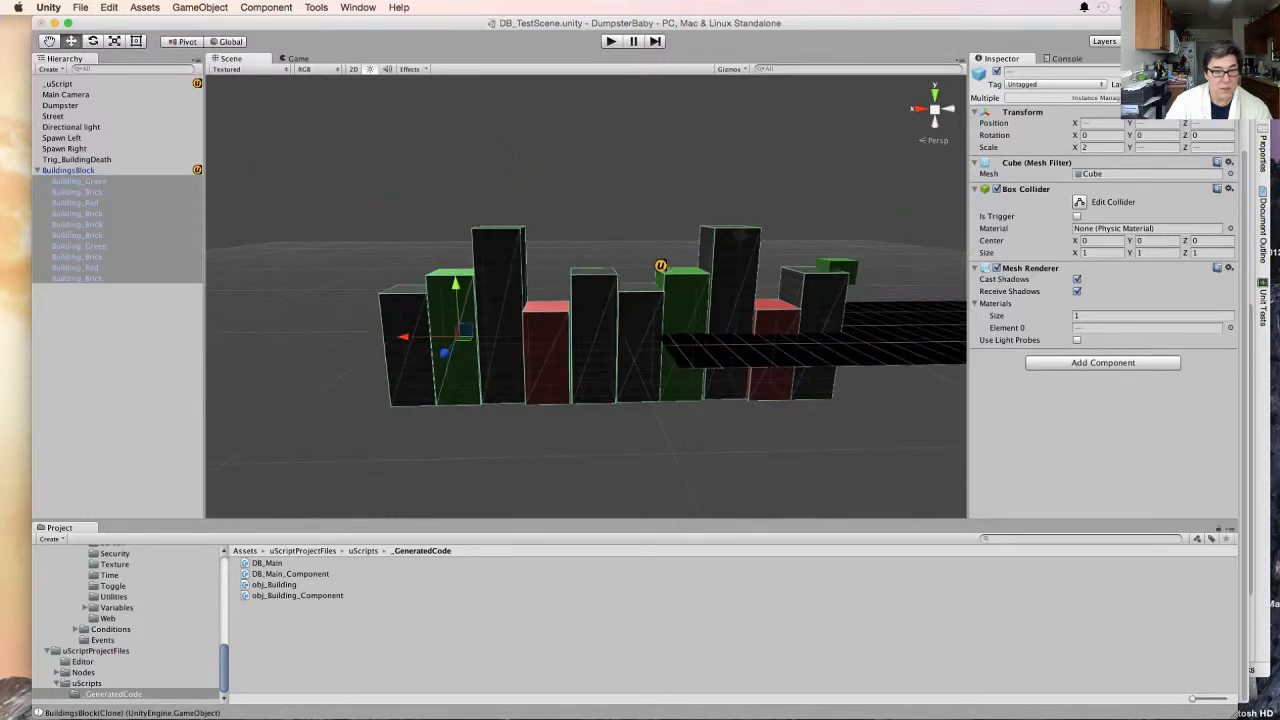
left_click_drag(405, 337, 791, 331)
middle_click_drag(791, 331, 489, 384)
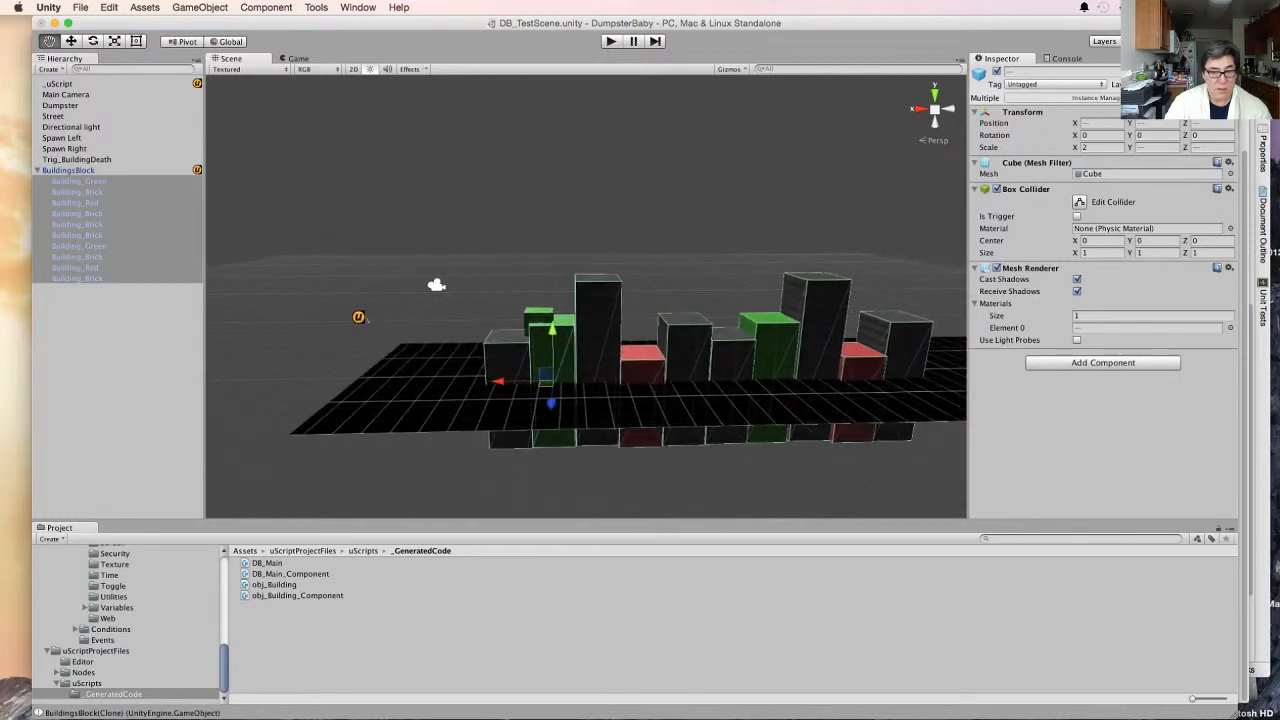
left_click_drag(497, 381, 535, 381)
left_click(69, 170)
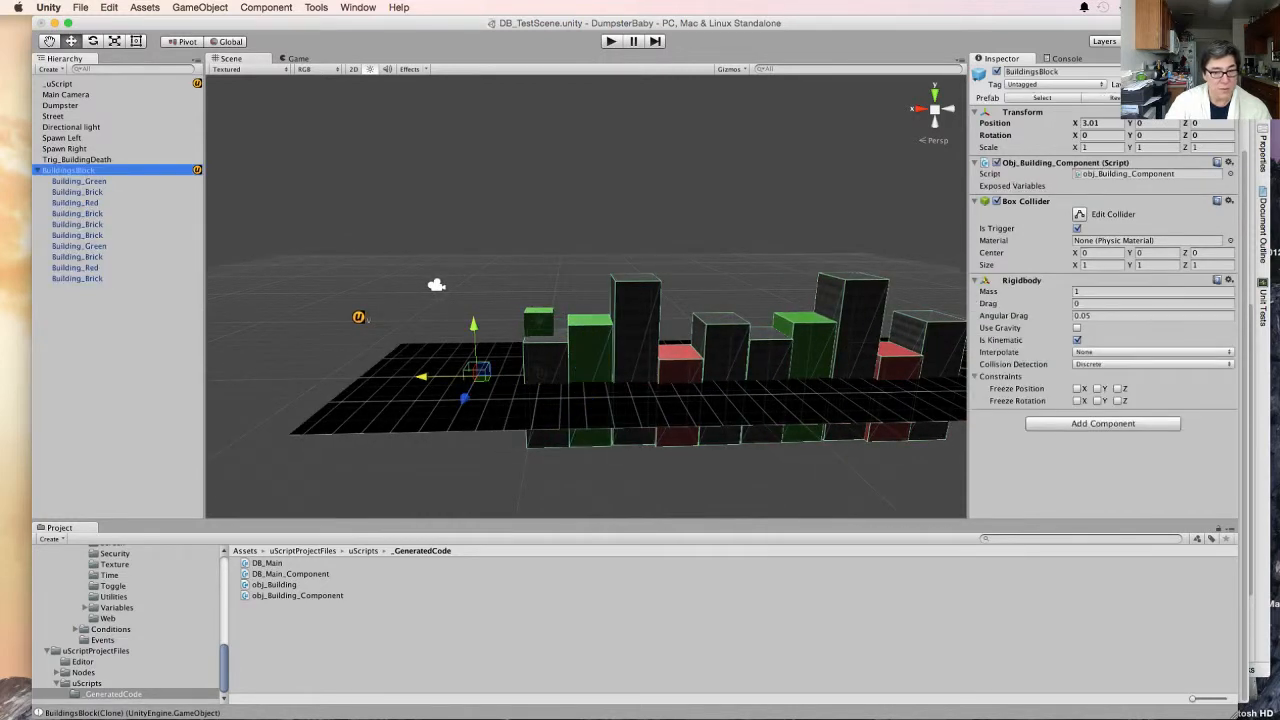
Move all child buildings back towards the BuildingsBlock pivot, with the first green building at about X -3.12
left_click(79, 181)
left_click(77, 279, "shift")
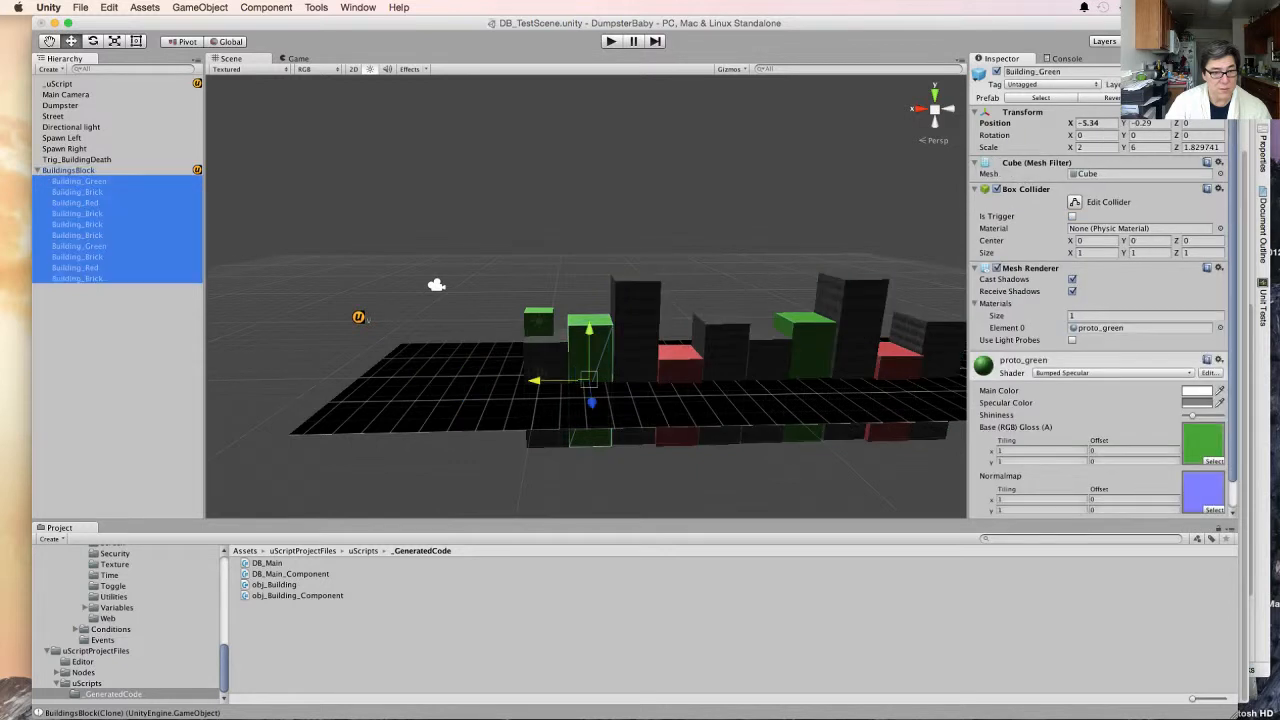
left_click_drag(530, 381, 485, 381)
left_click(69, 170)
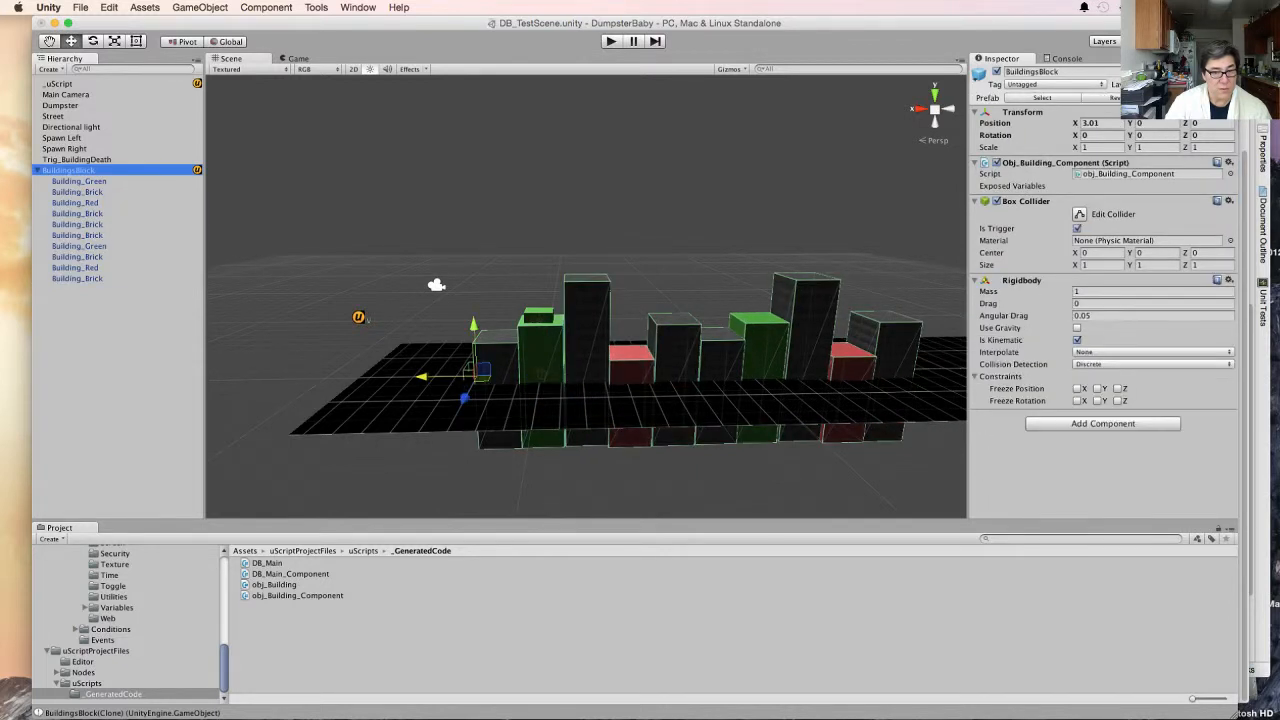
Examine the Spawn Left point and how the building row sits along the street
left_click_drag(560, 300, 662, 350, "alt")
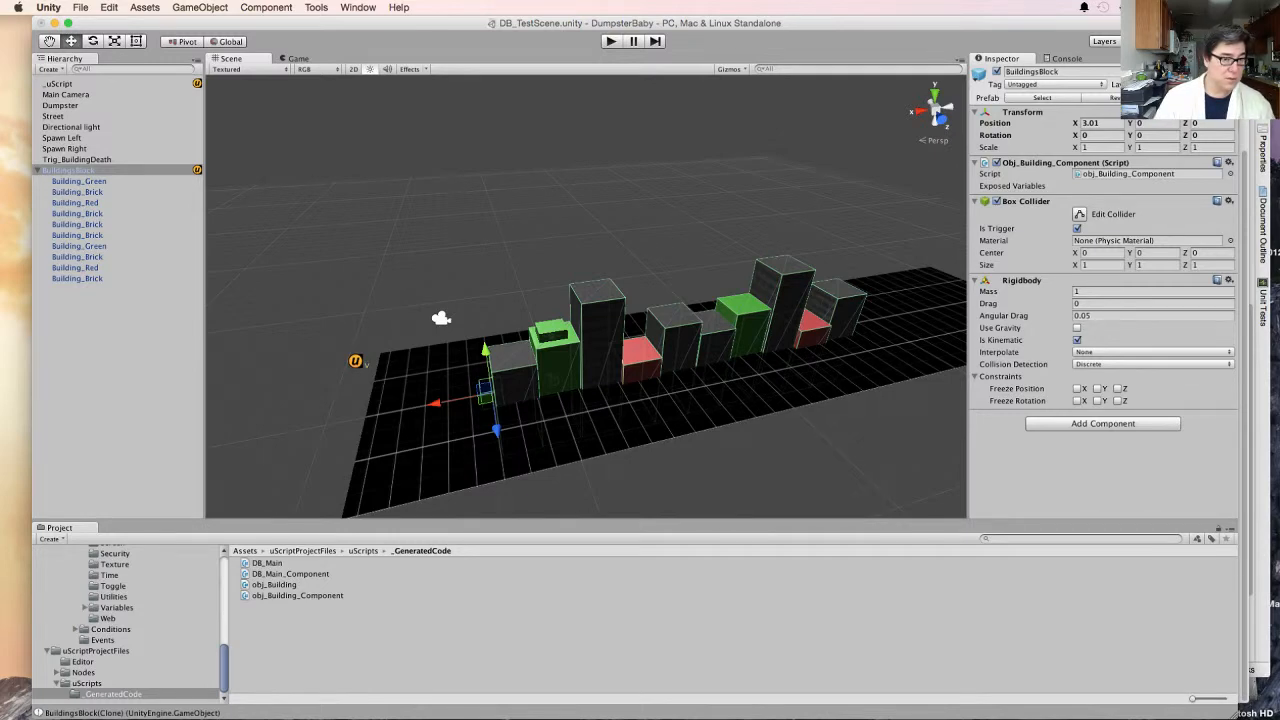
double_click(62, 138)
middle_click_drag(588, 300, 442, 299)
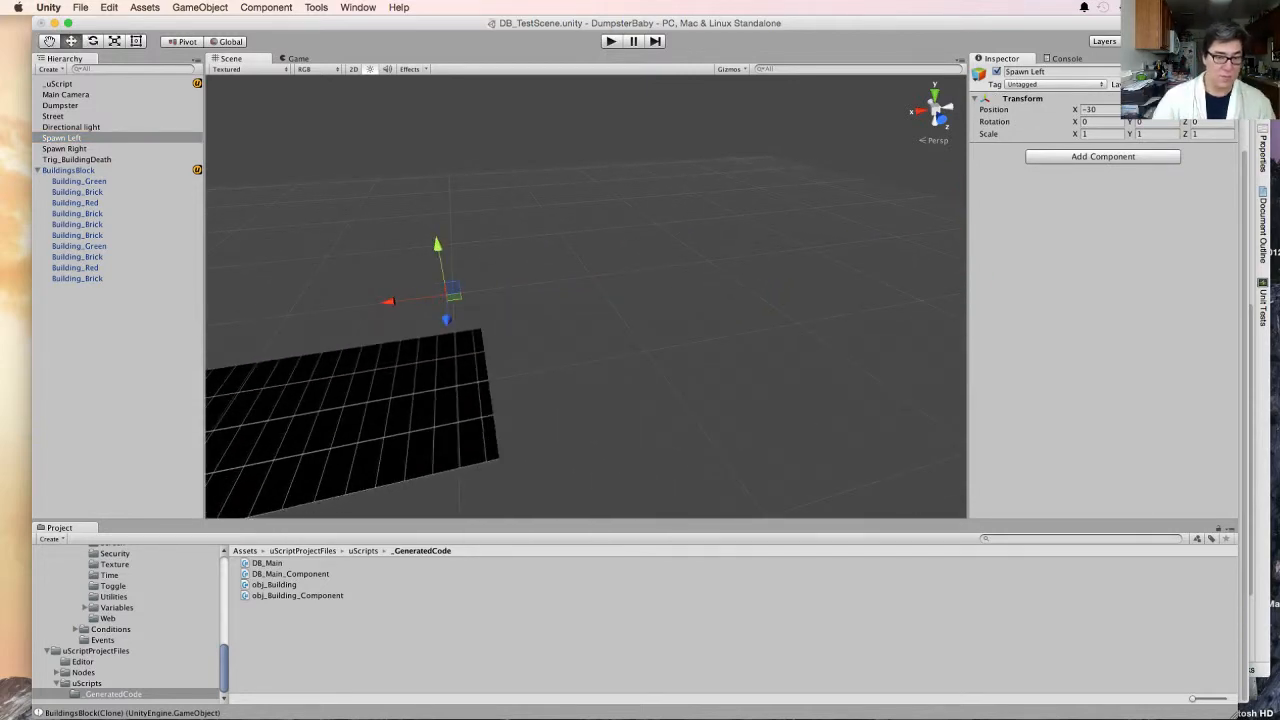
left_click_drag(234, 174, 724, 391)
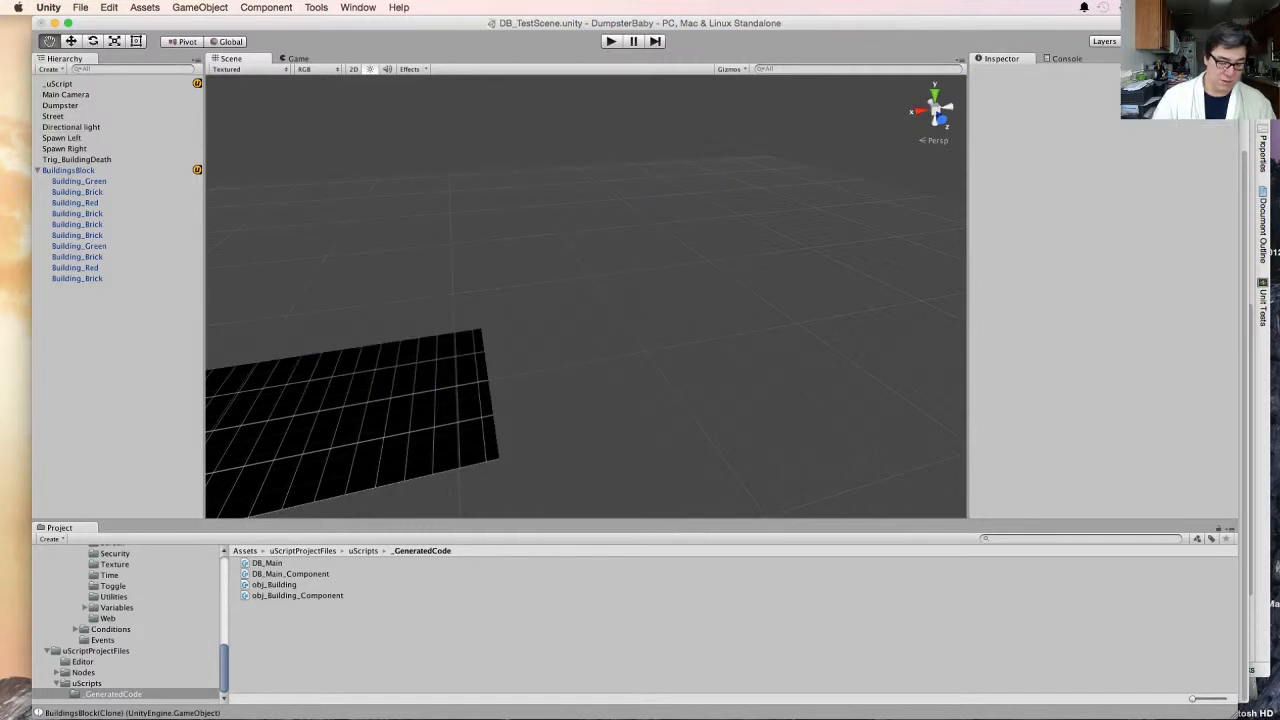
middle_click_drag(724, 391, 893, 337)
left_click_drag(325, 153, 818, 354)
middle_click_drag(818, 354, 1110, 275)
middle_click_drag(480, 290, 746, 300)
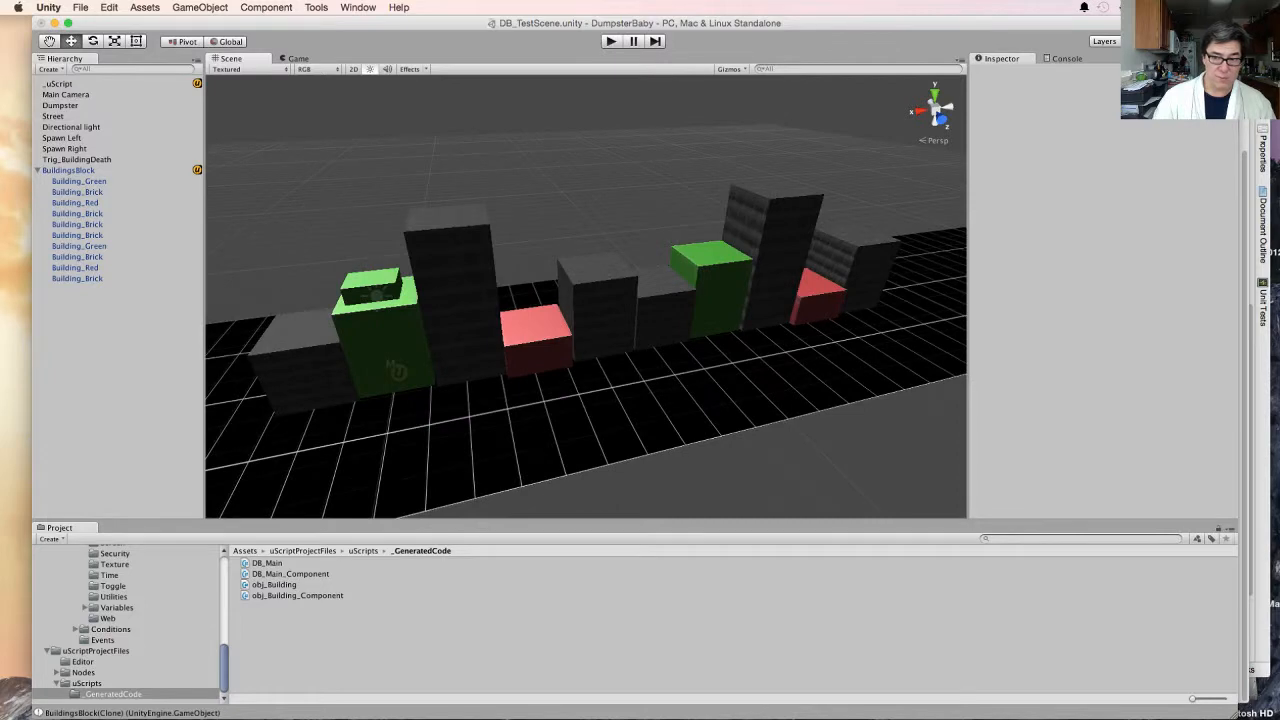
middle_click_drag(400, 360, 680, 315)
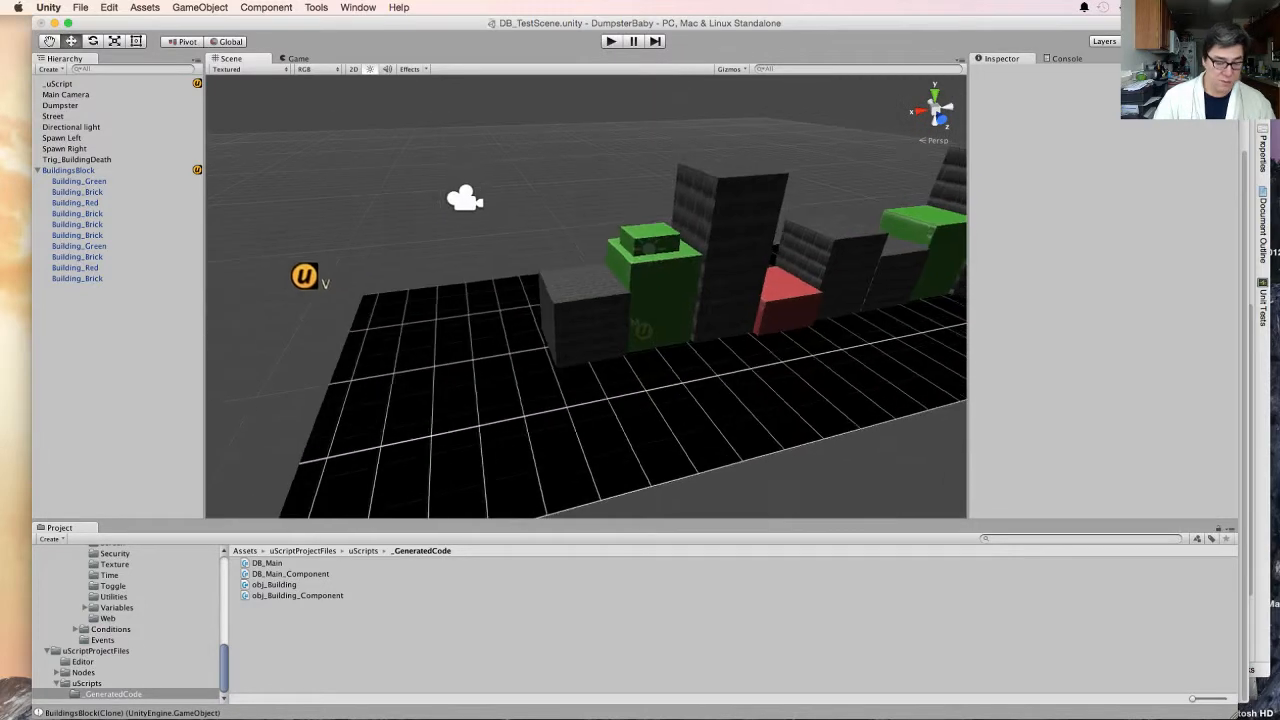
mouse_move(680, 315)
left_mouse_down("alt")
mouse_move(625, 325)
mouse_move(685, 300)
left_mouse_up("alt")
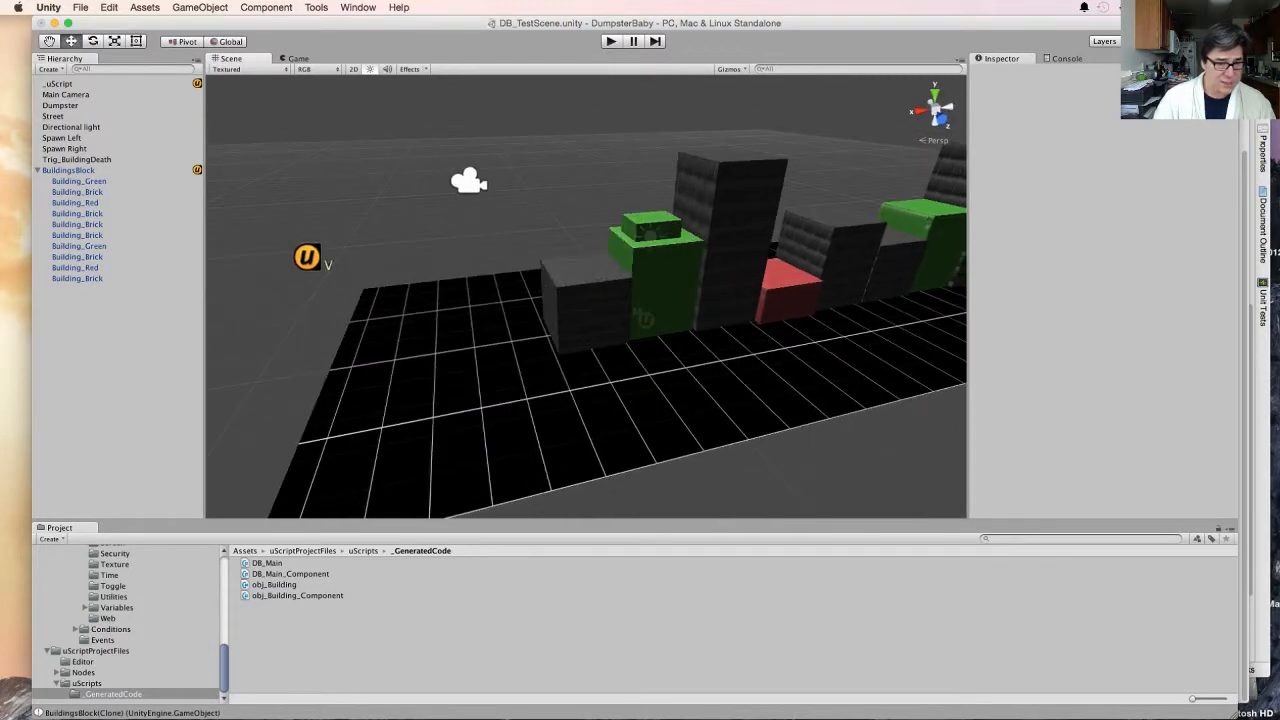
Check from several angles how the child buildings line up with the BuildingsBlock pivot
left_click(79, 181)
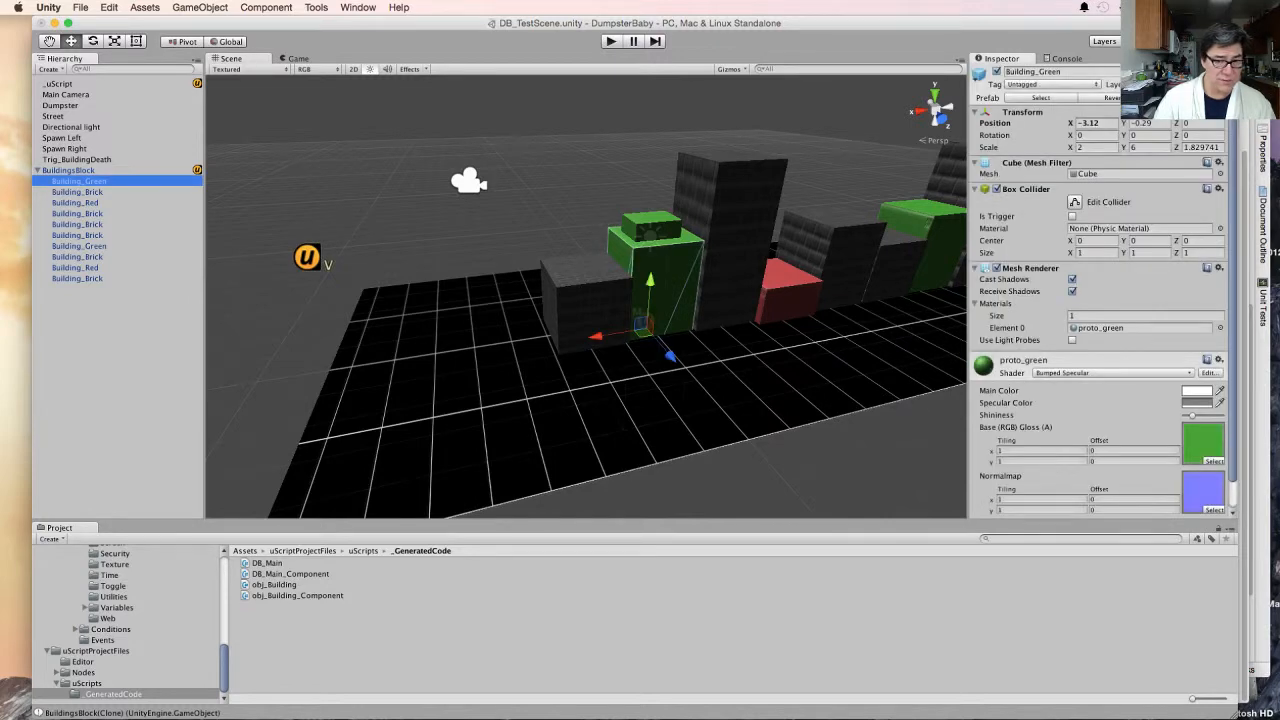
left_click_drag(640, 370, 535, 245, "alt")
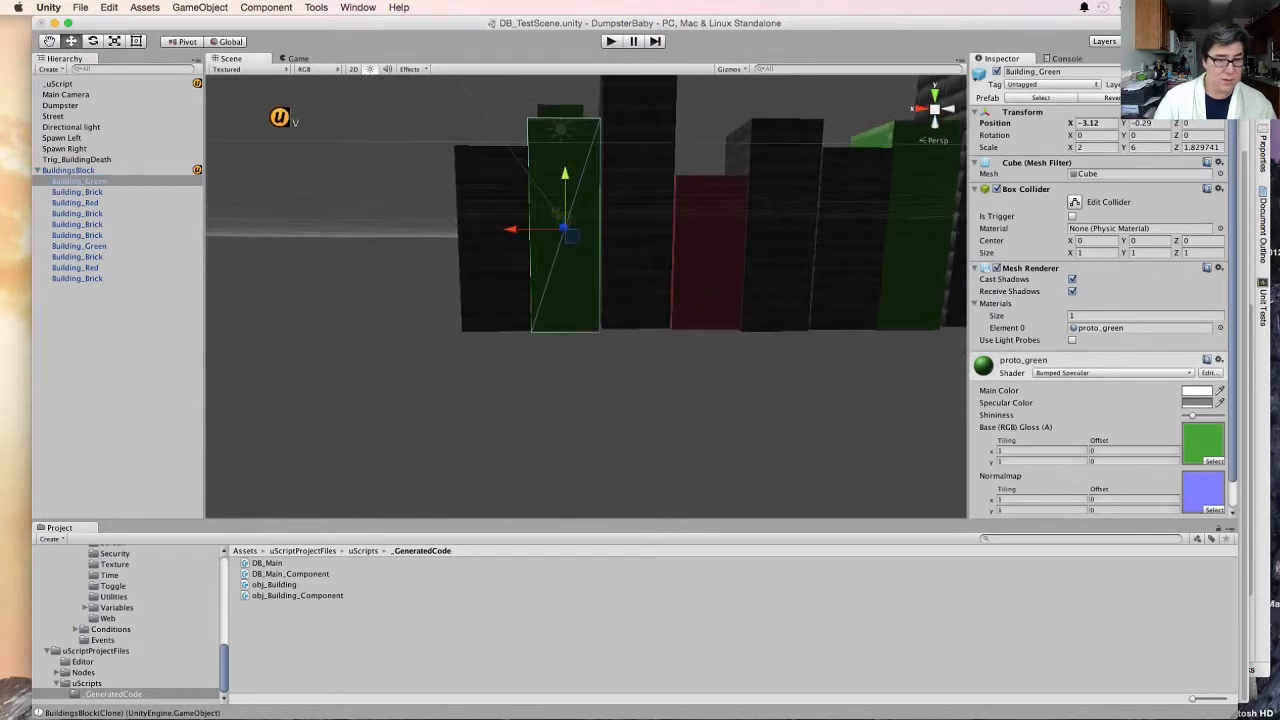
left_click(68, 170)
left_click_drag(560, 300, 599, 329, "alt")
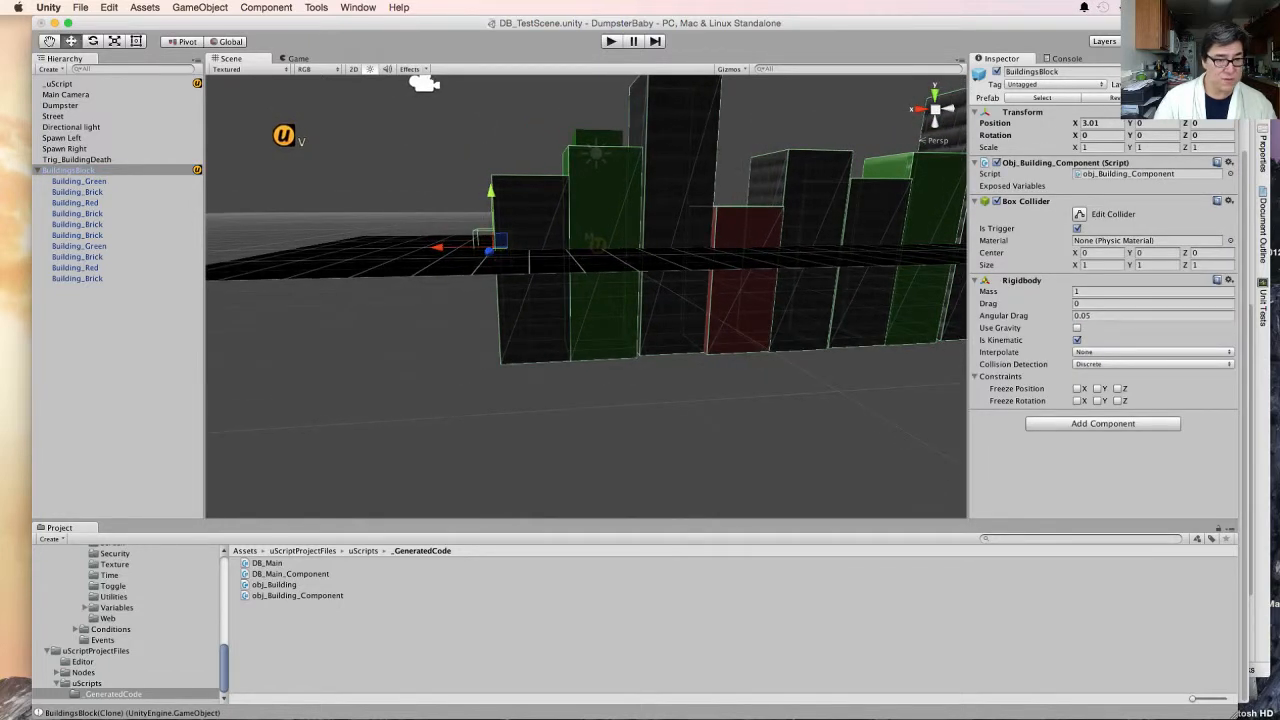
left_click(79, 181)
left_click(77, 278, "shift")
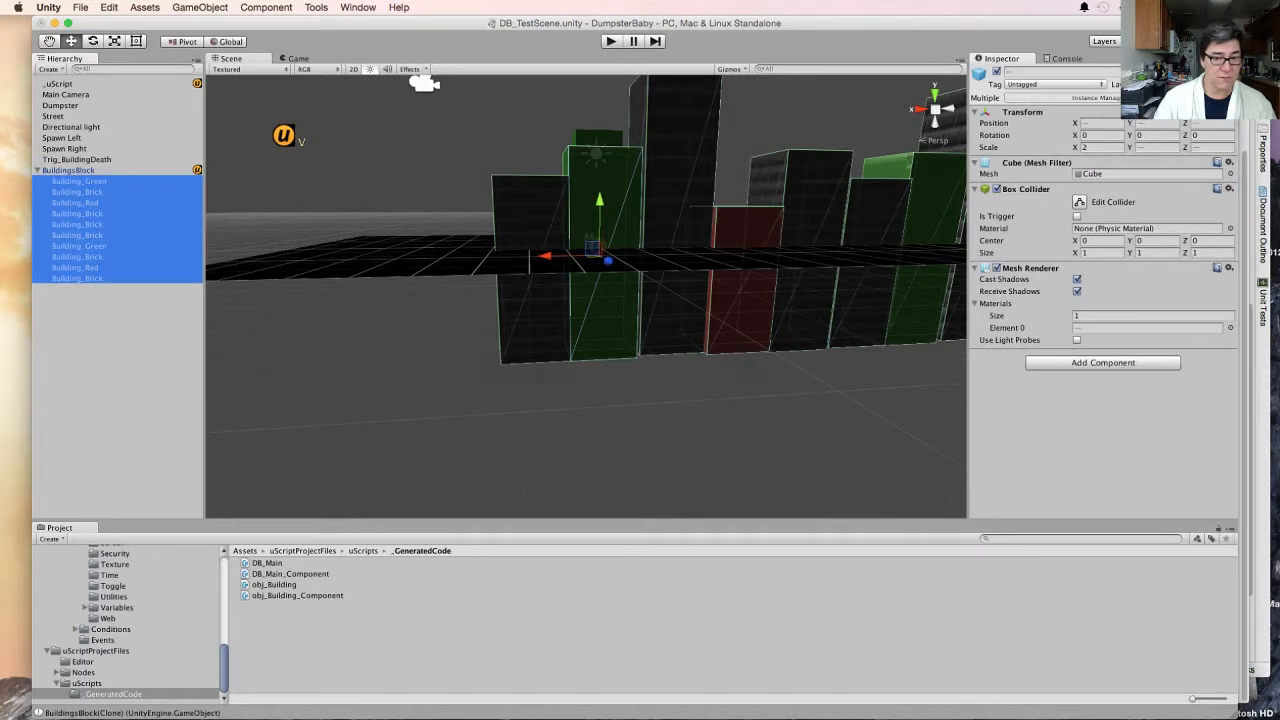
left_click_drag(545, 256, 738, 392)
middle_click_drag(738, 392, 614, 464)
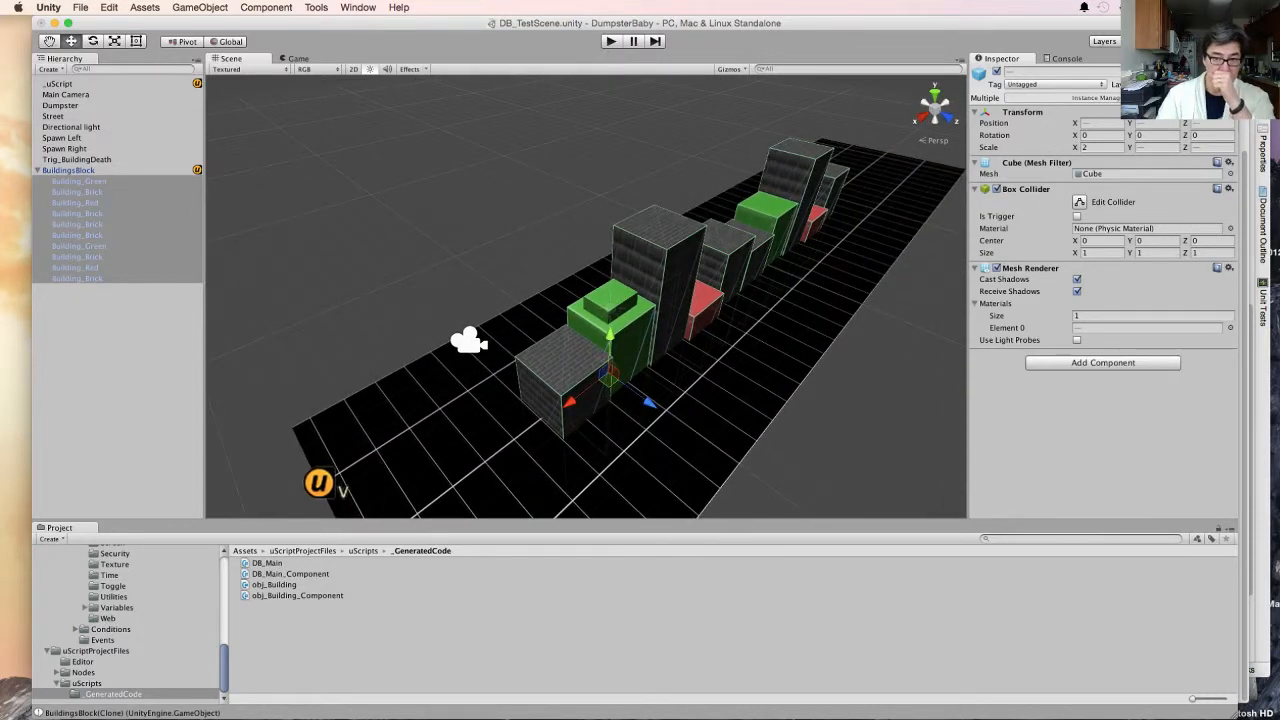
left_click(820, 430)
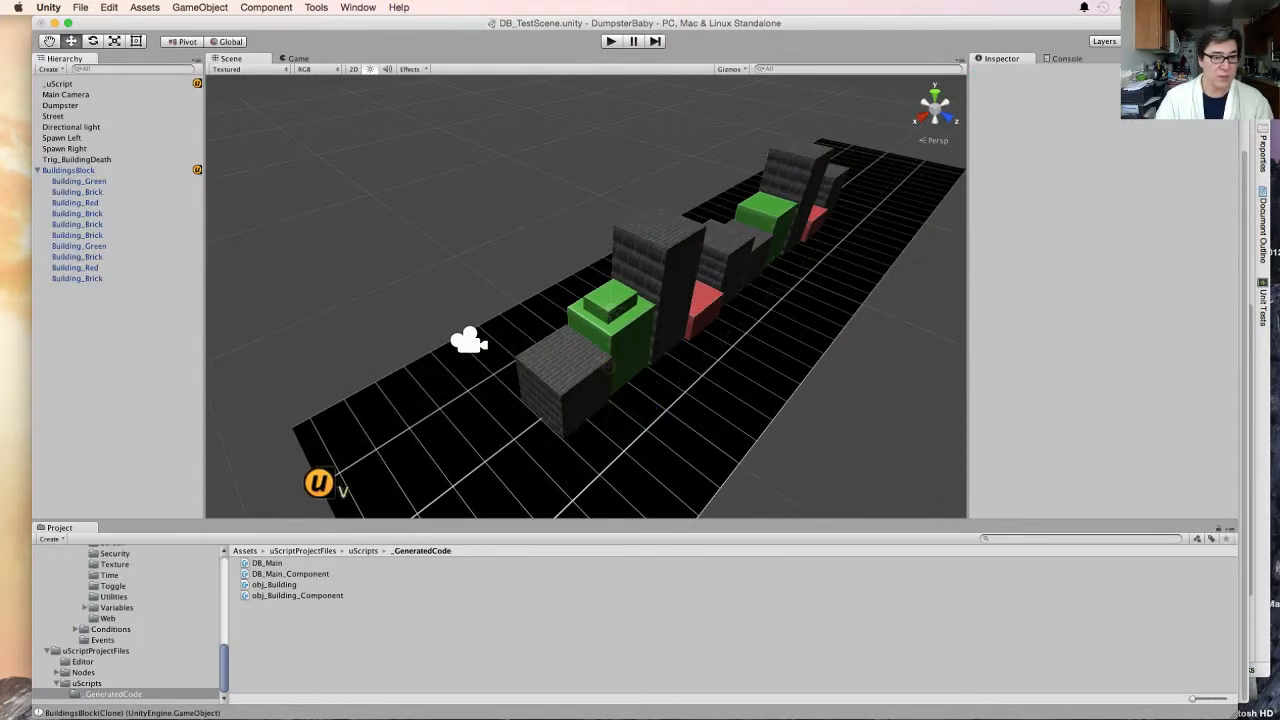
left_click(68, 170)
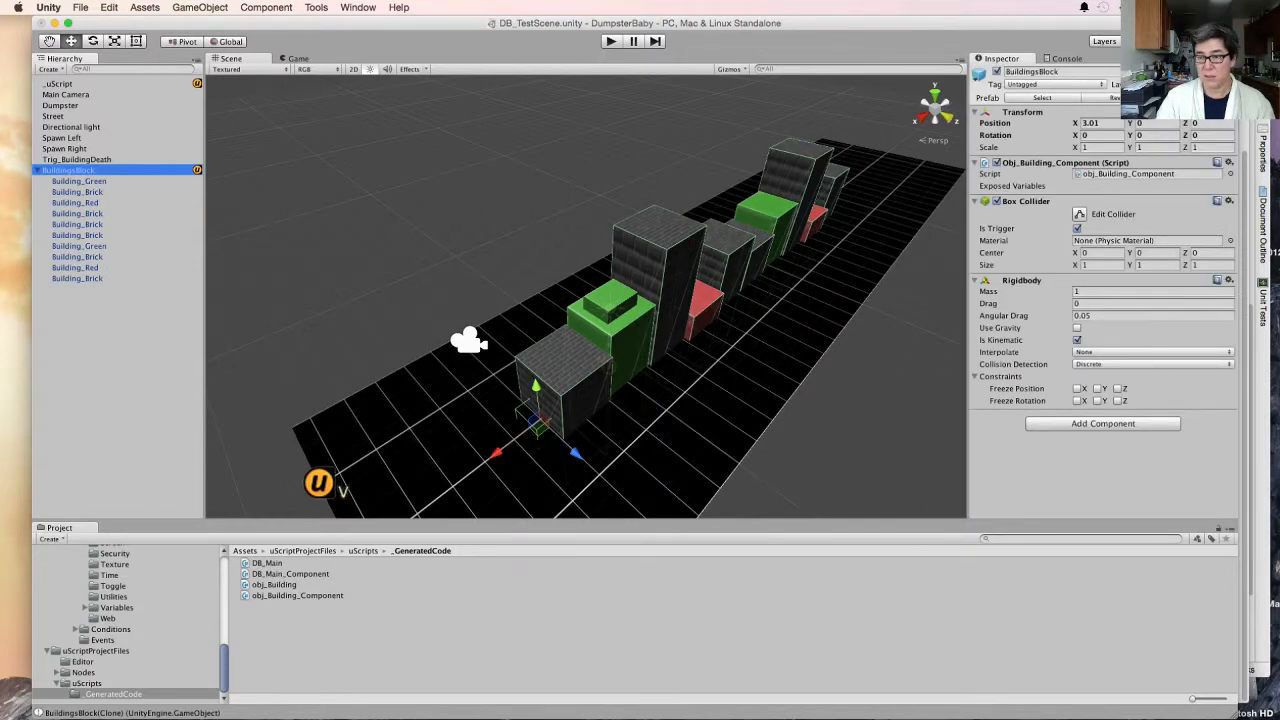
Deactivate the BuildingsBlock object in the scene and run the game
left_click(947, 118)
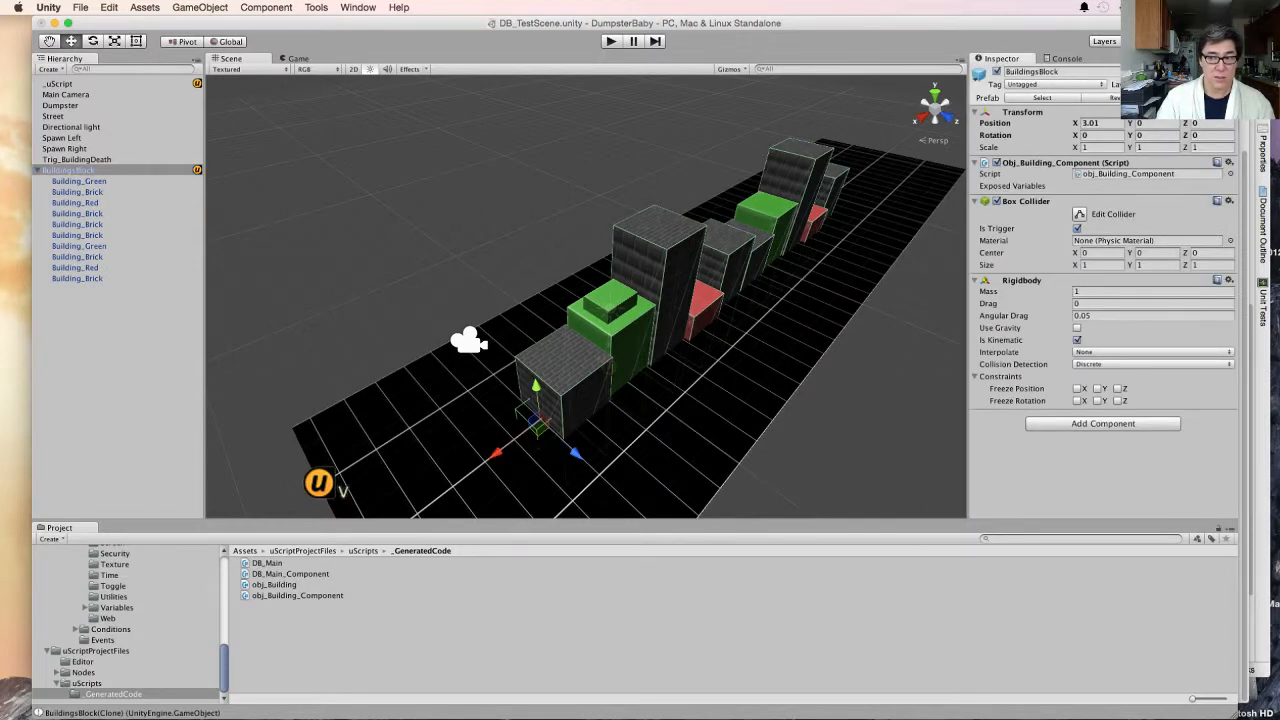
left_click(997, 72)
left_click(610, 41)
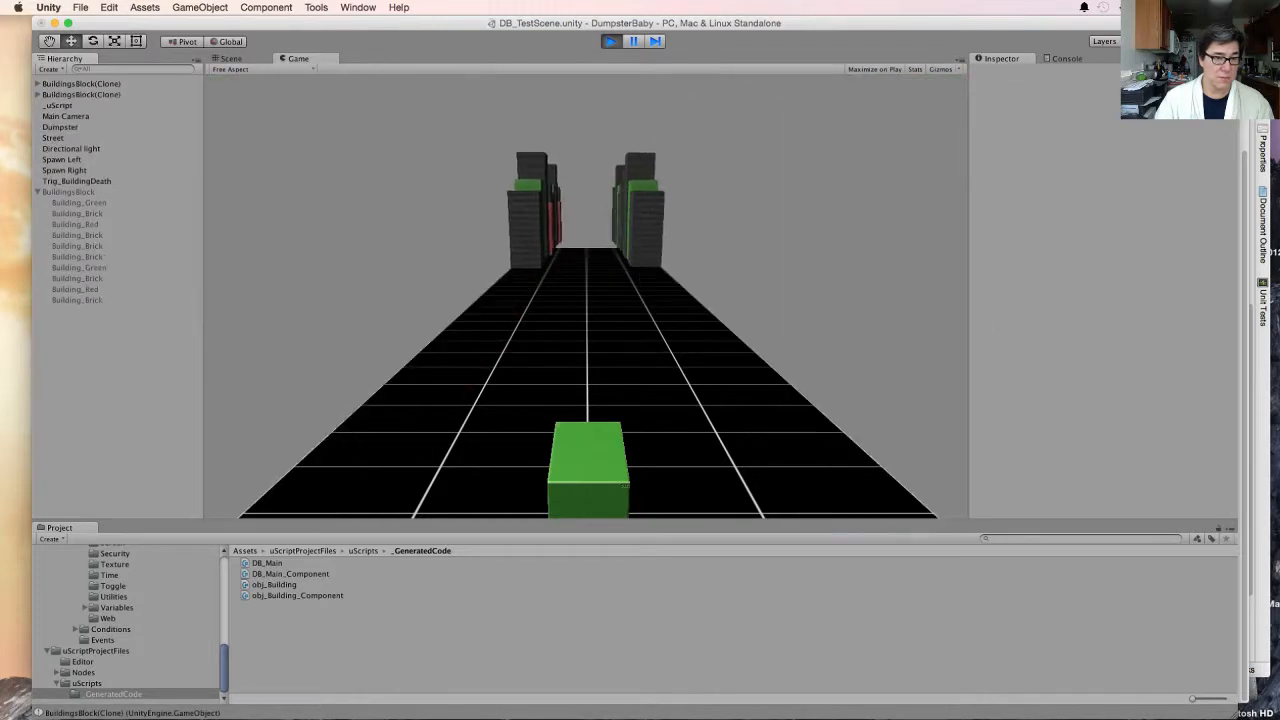
Set Tim_spwn_Buildings on the _uScript object to 1.9 while the game runs, and stop the game
left_click(60, 105)
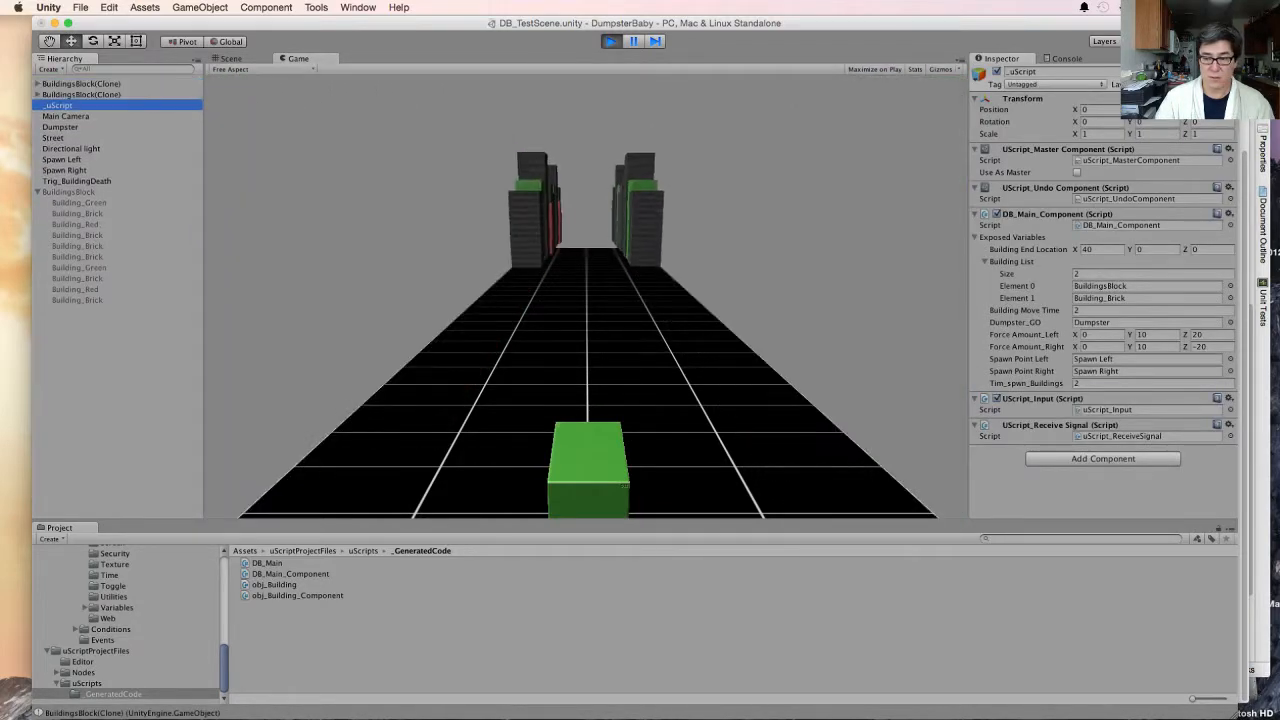
left_click(1100, 383)
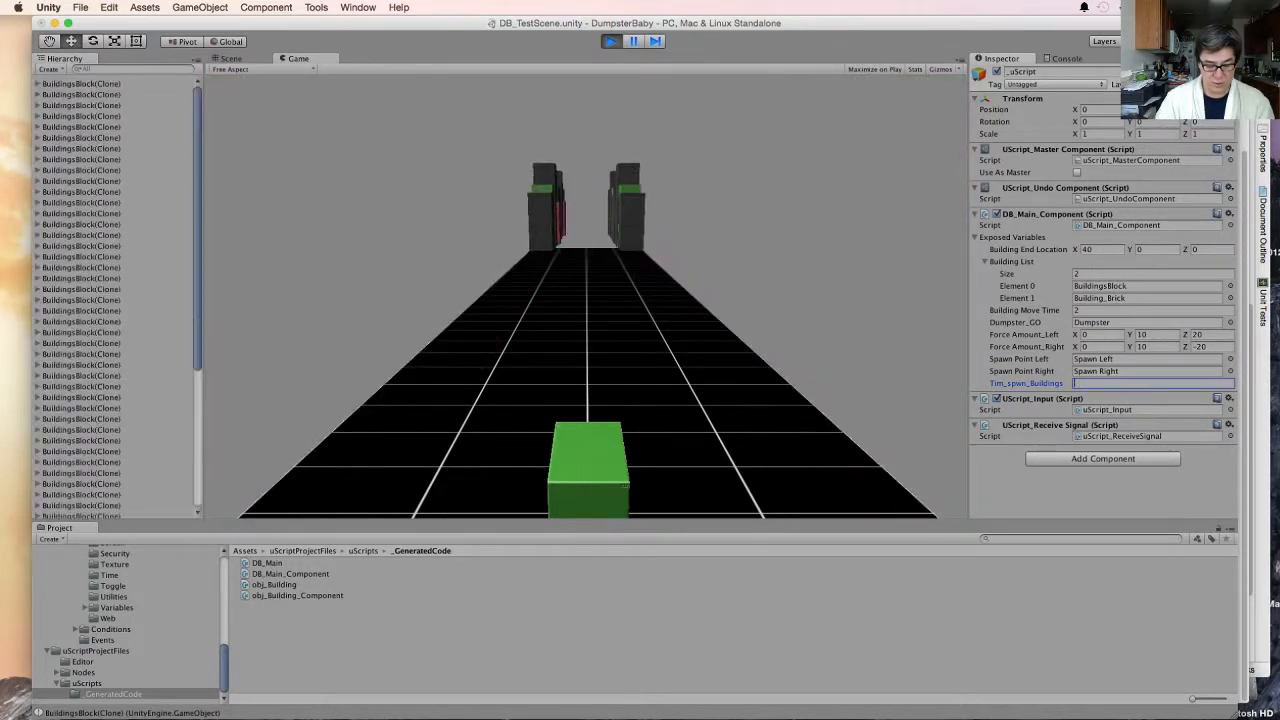
key("BackSpace")
type("1.5")
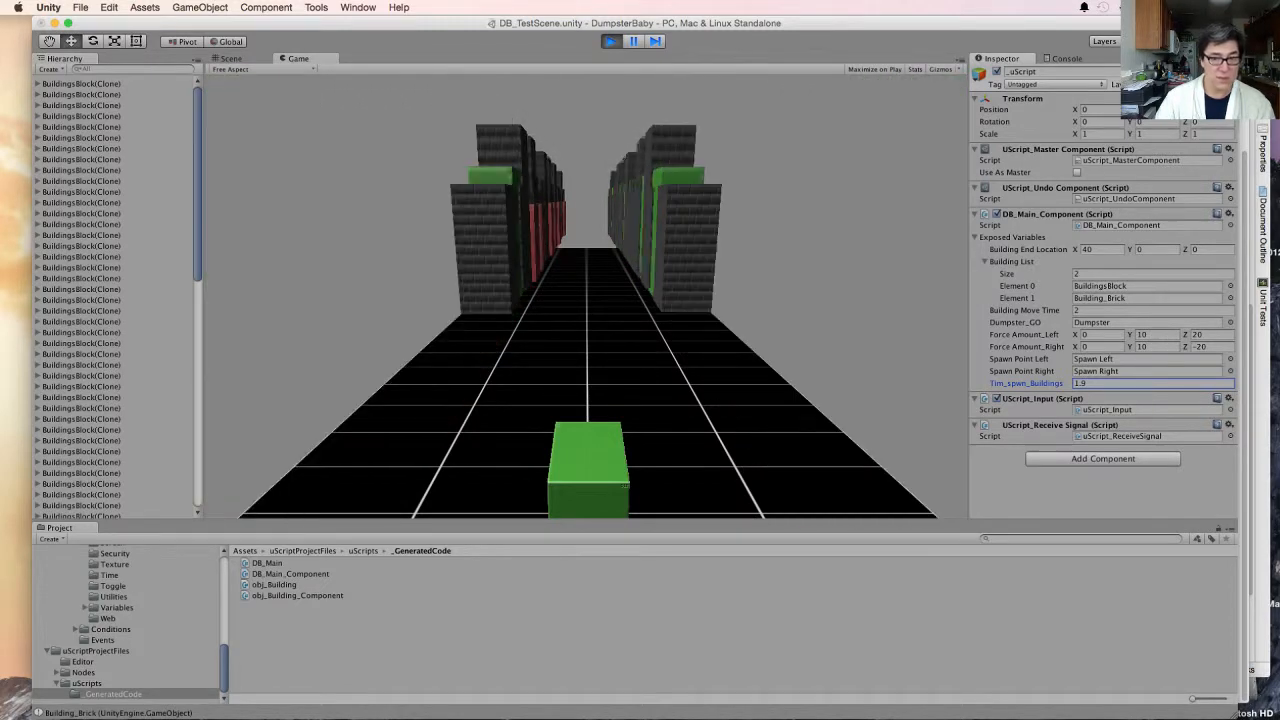
key("super+p")
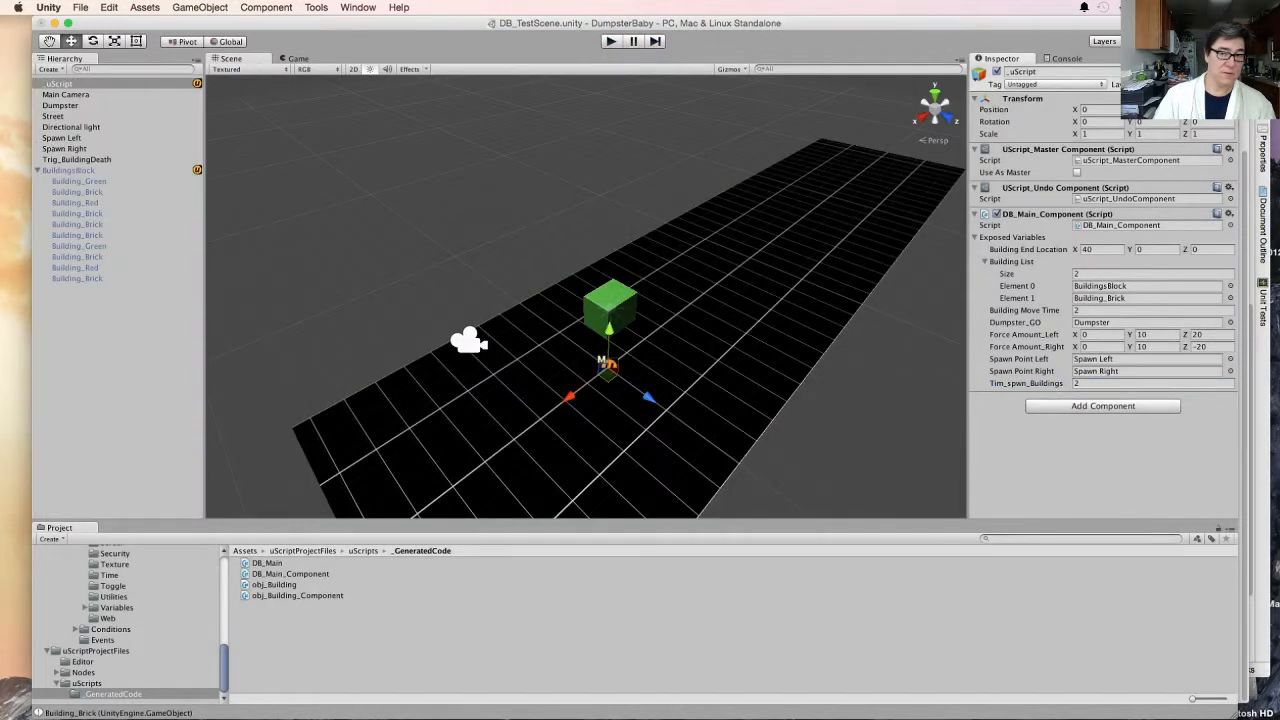
Run the game again, try a Tim_spwn_Buildings value of 1.9 on _uScript during play, and stop it
key("super+p")
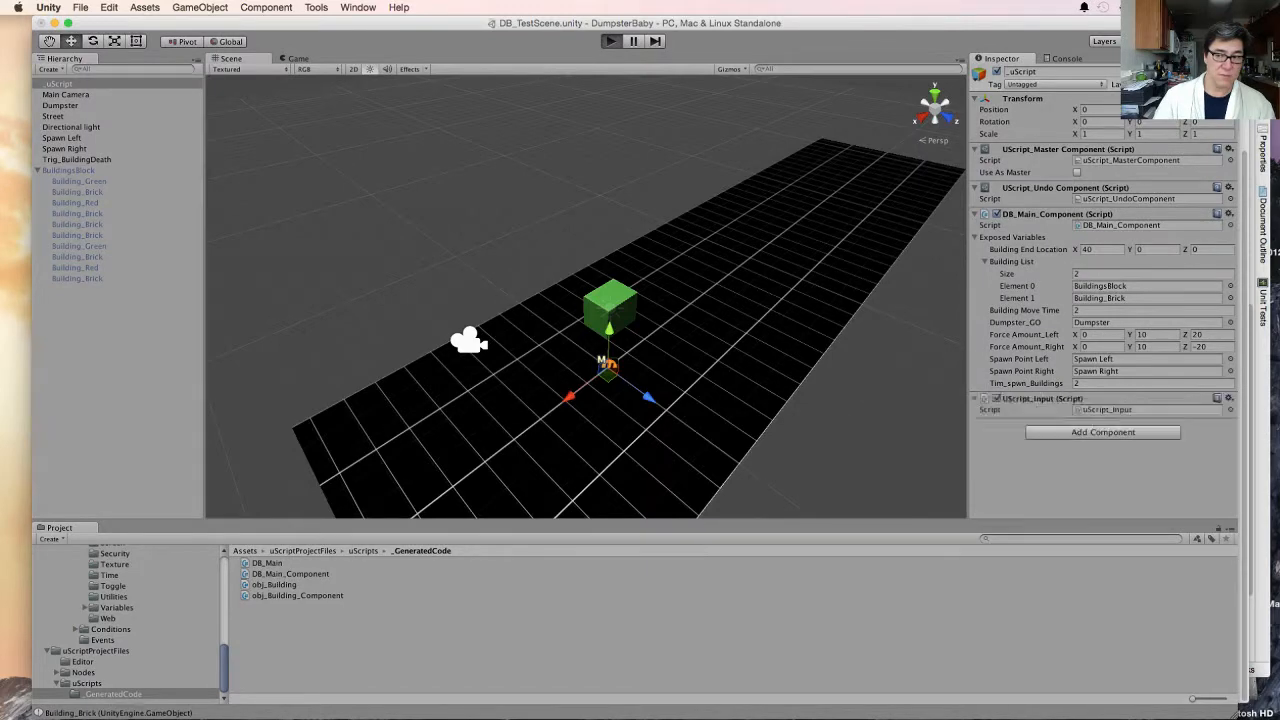
key("super+u")
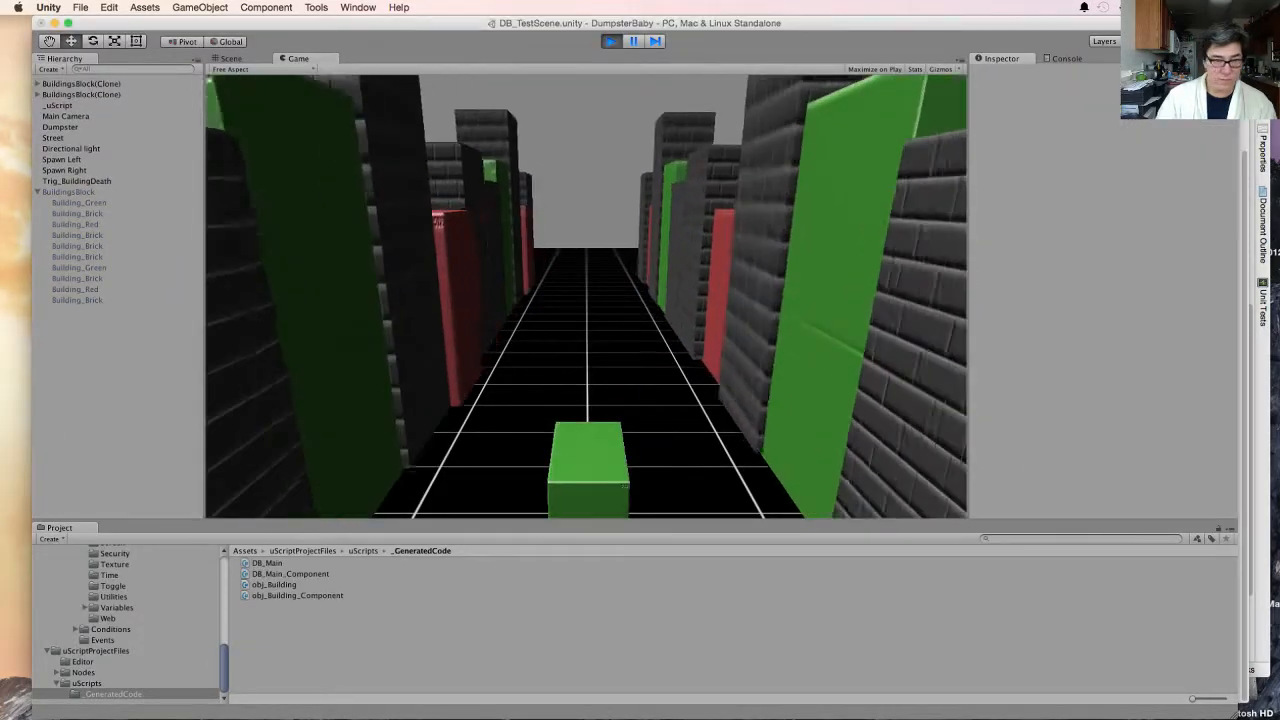
left_click(58, 105)
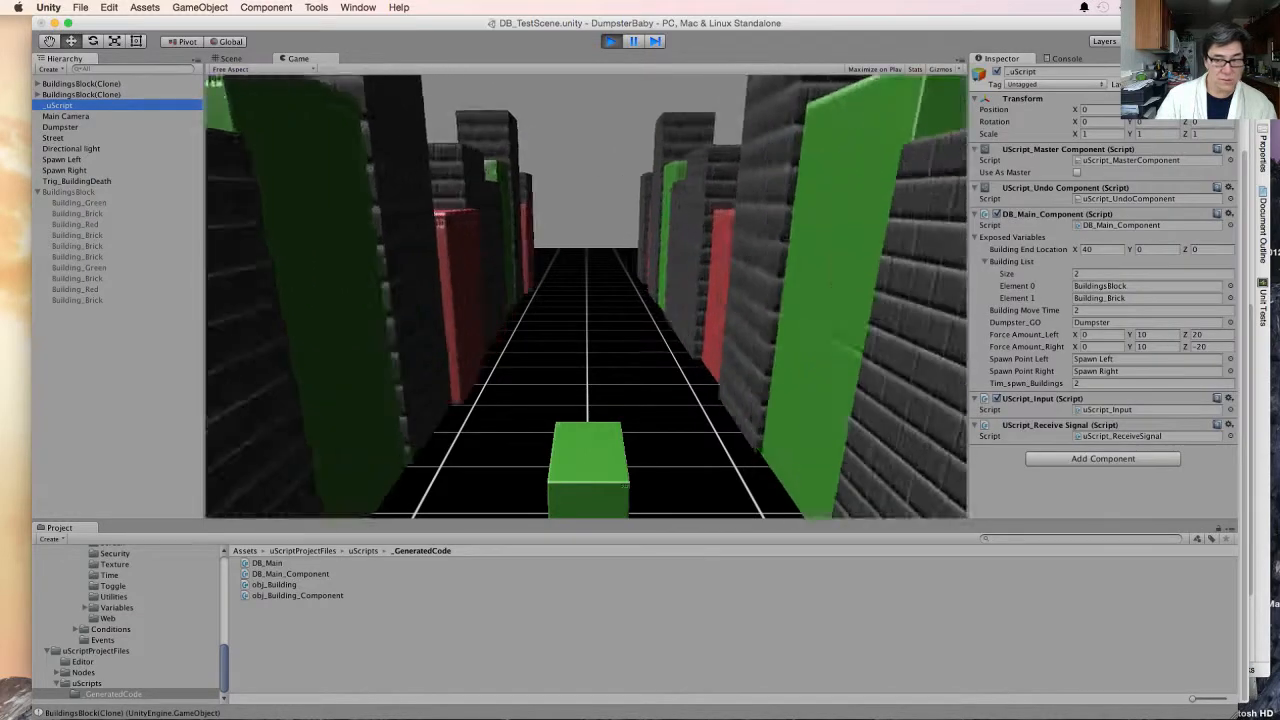
left_click(1110, 383)
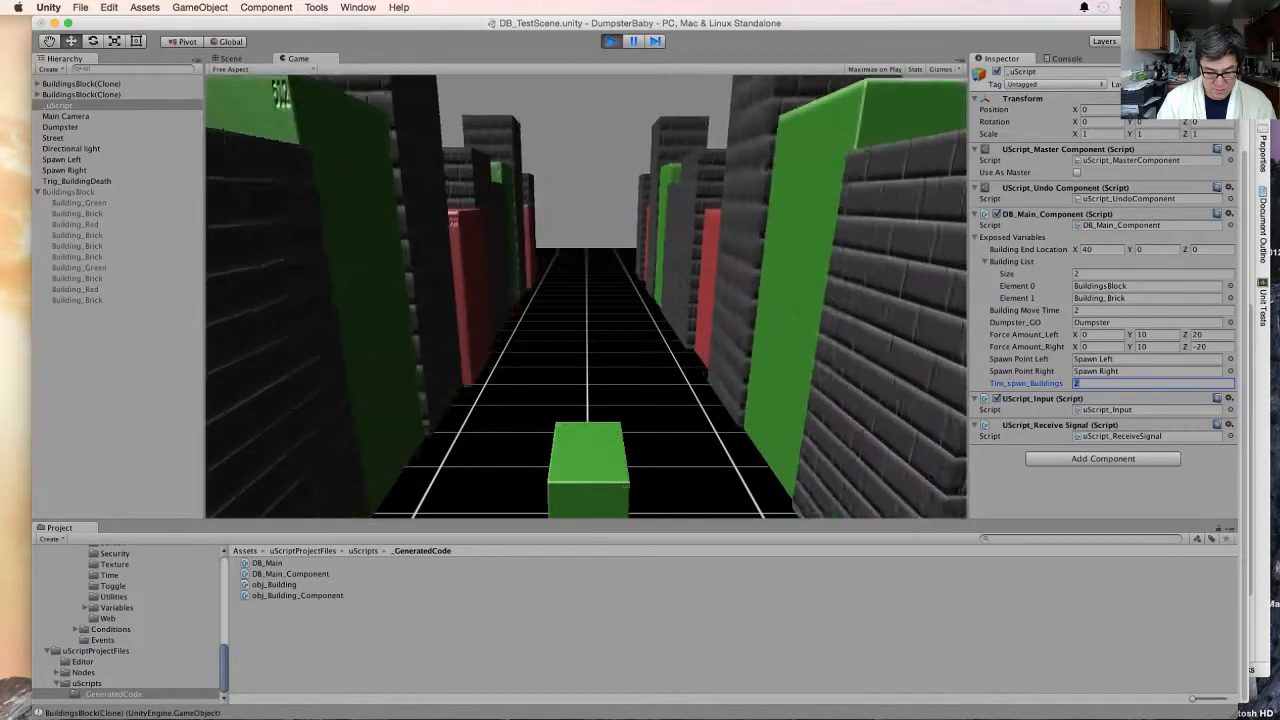
type("1.5")
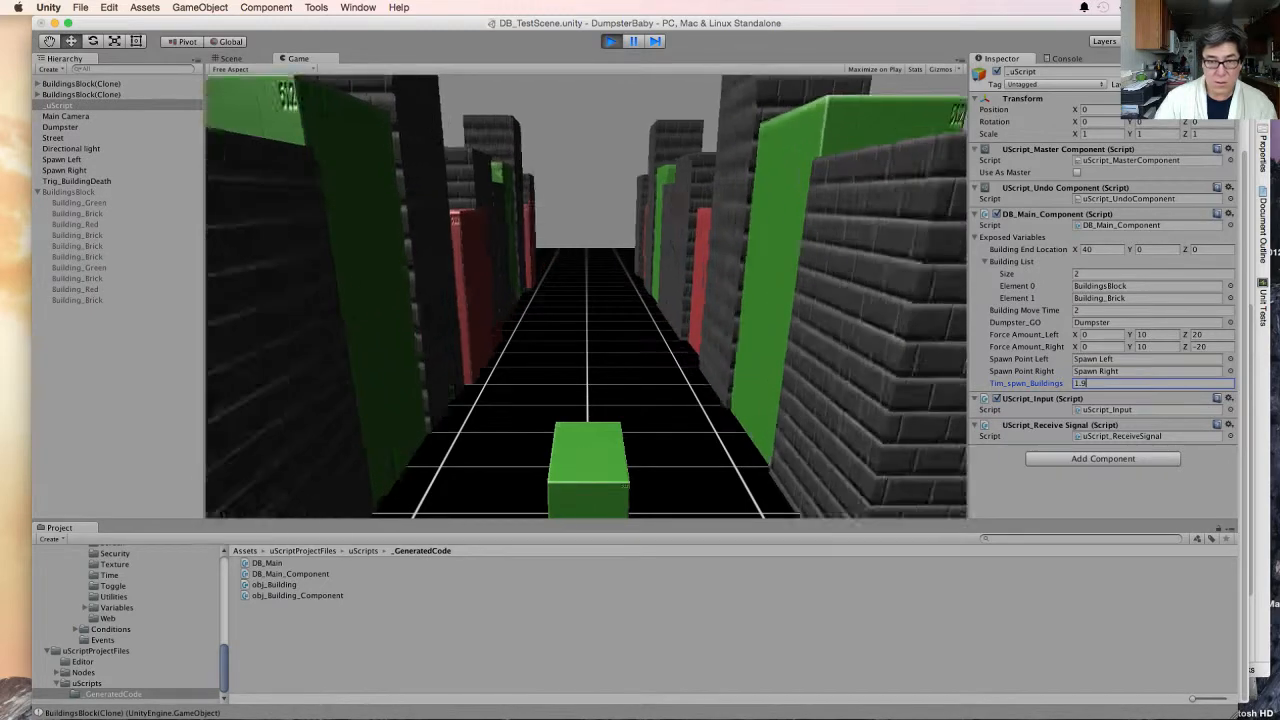
key("super+p")
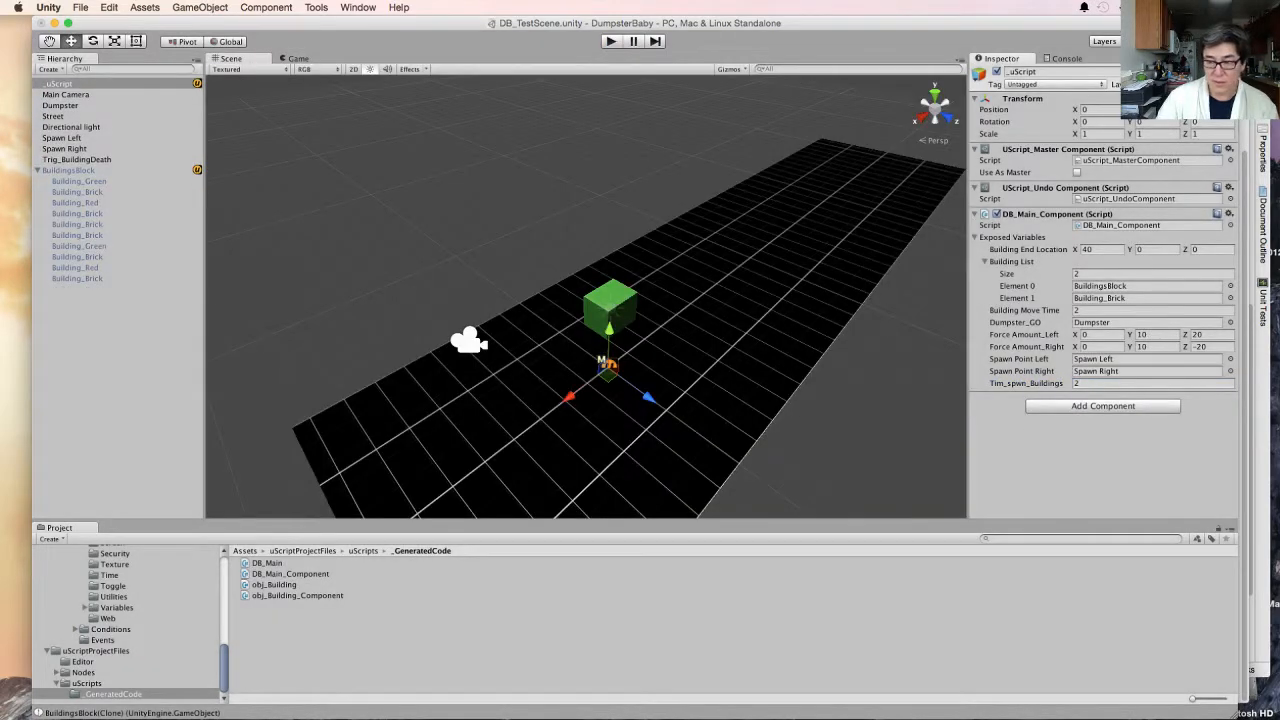
Set Tim_spwn_Buildings to 1.8 outside play mode and test the building spacing in a game run
left_click(1090, 383)
type("1.9")
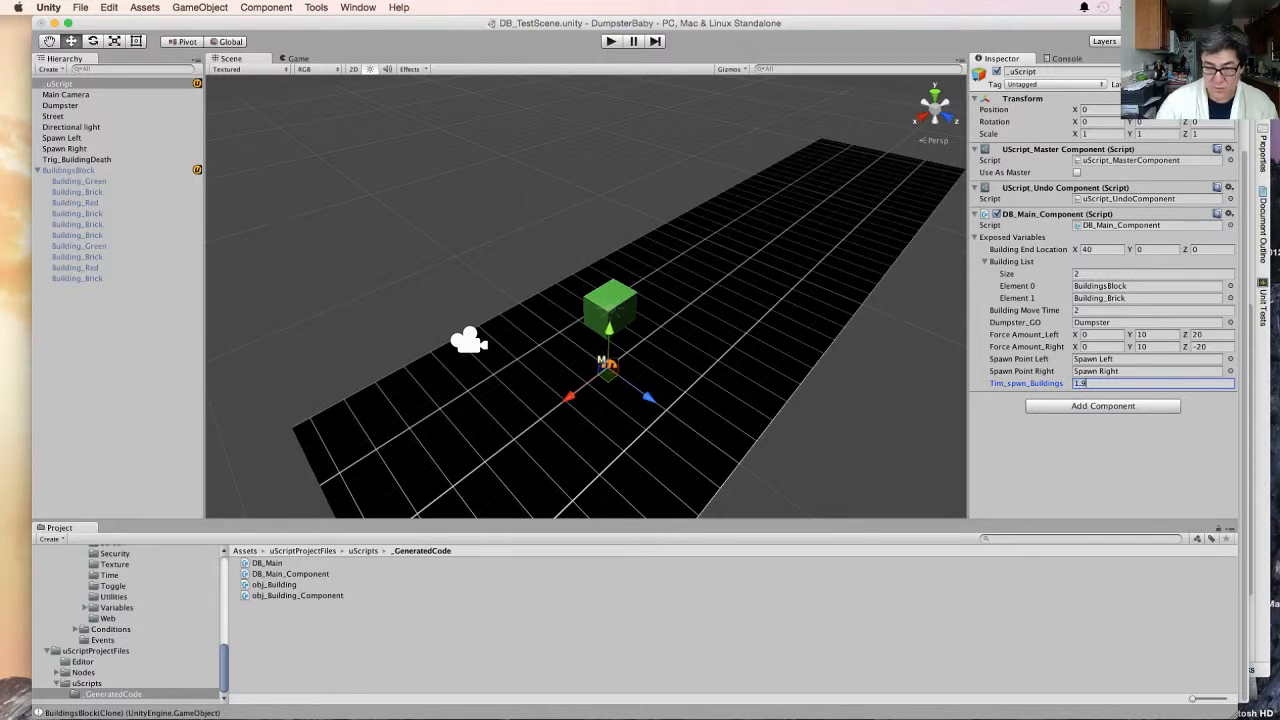
key("BackSpace")
type("8")
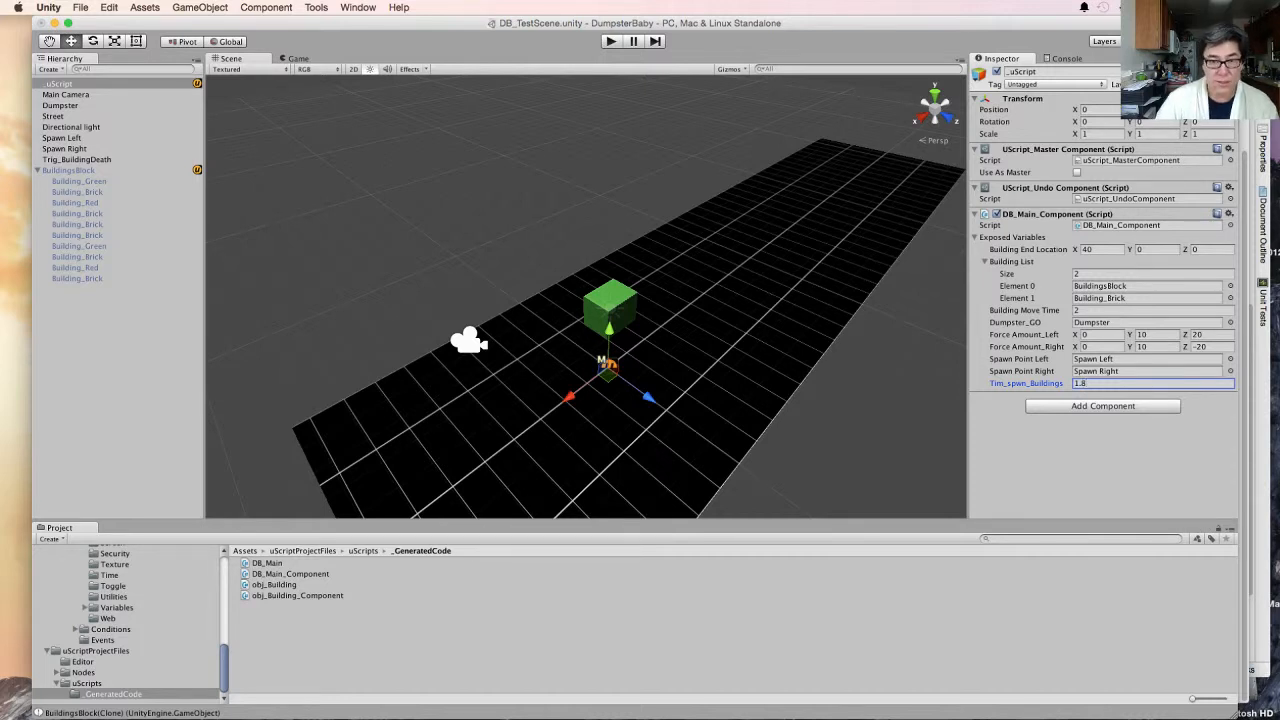
key("super+p")
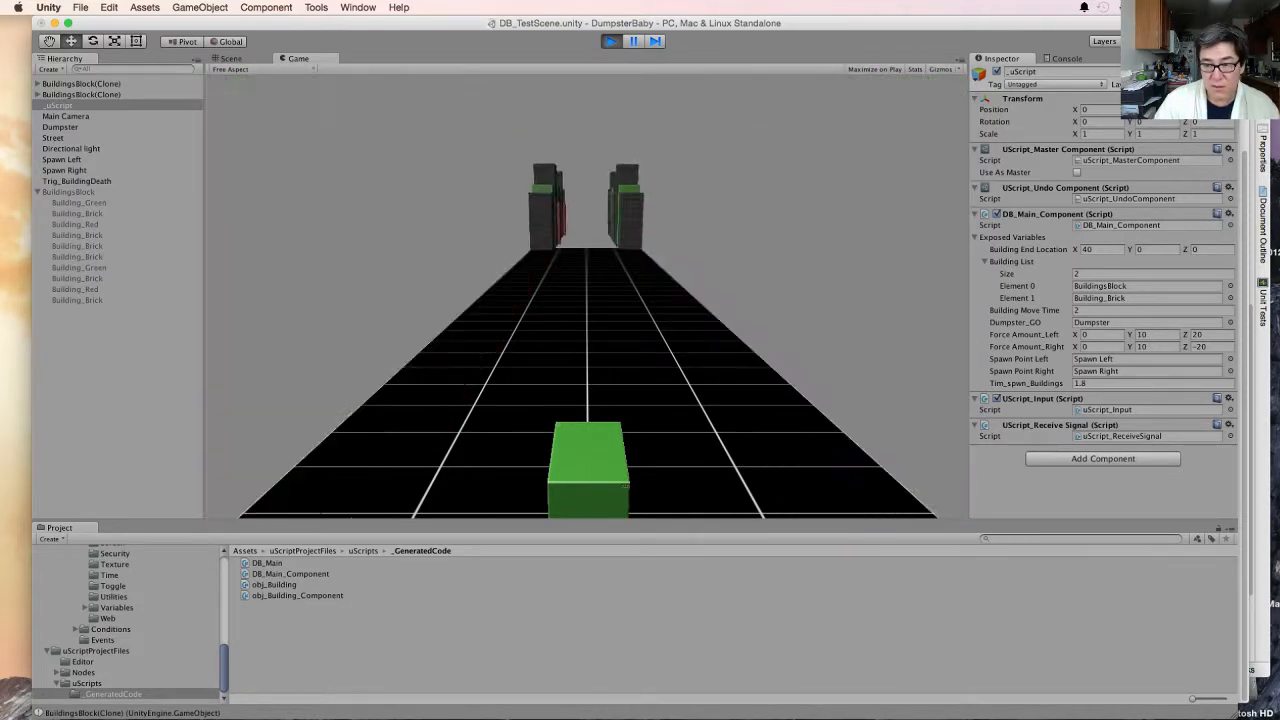
key("super+p")
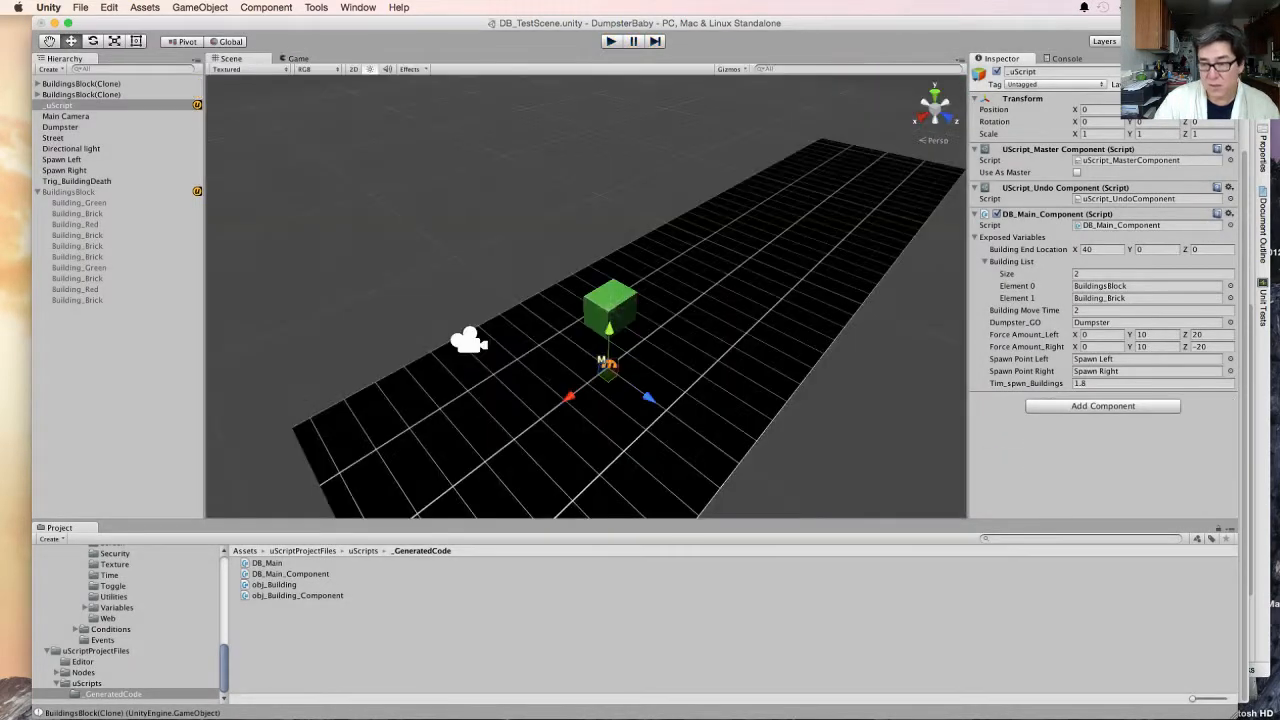
Set Tim_spwn_Buildings to 1.6 and test the building spacing in a game run
type("1.6")
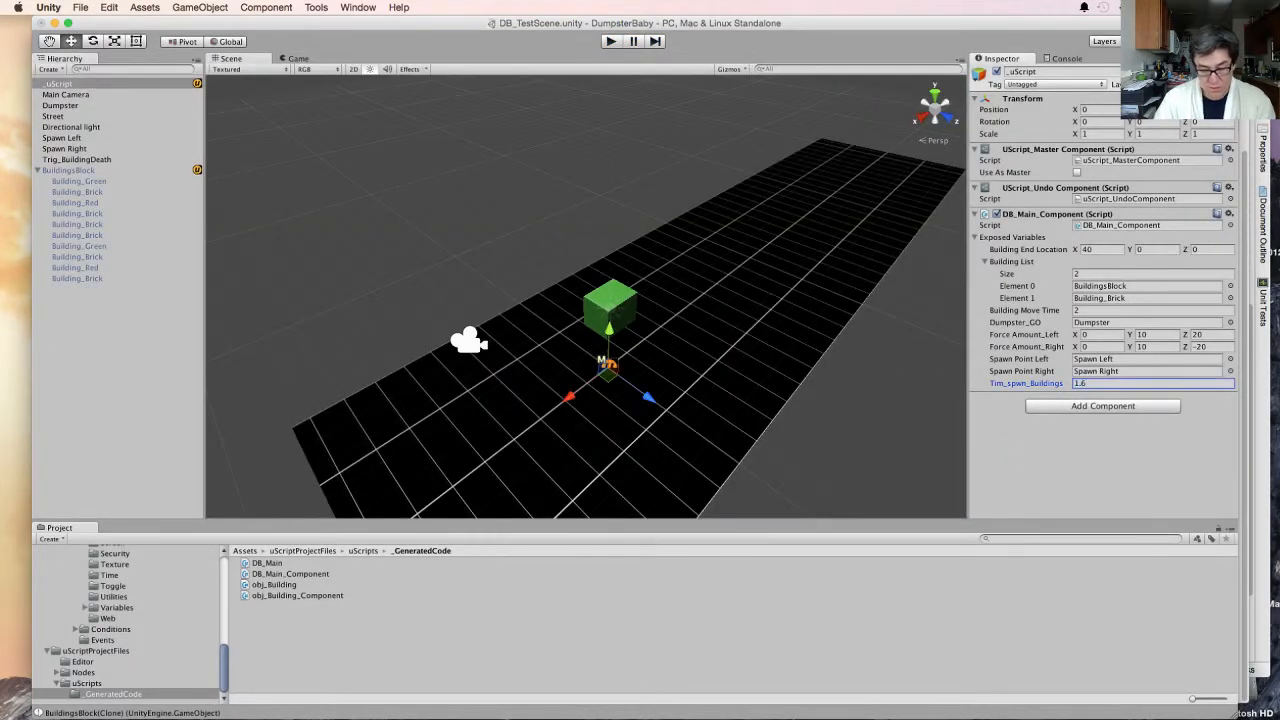
key("super+p")
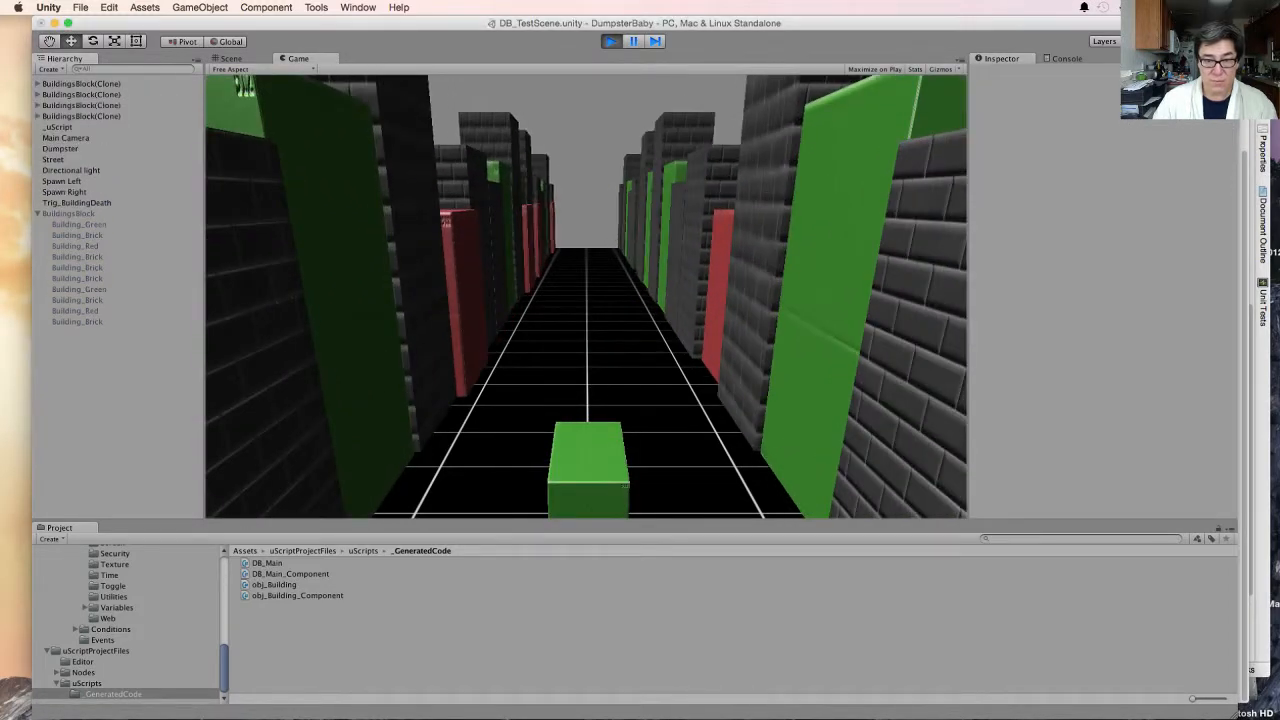
key("super+p")
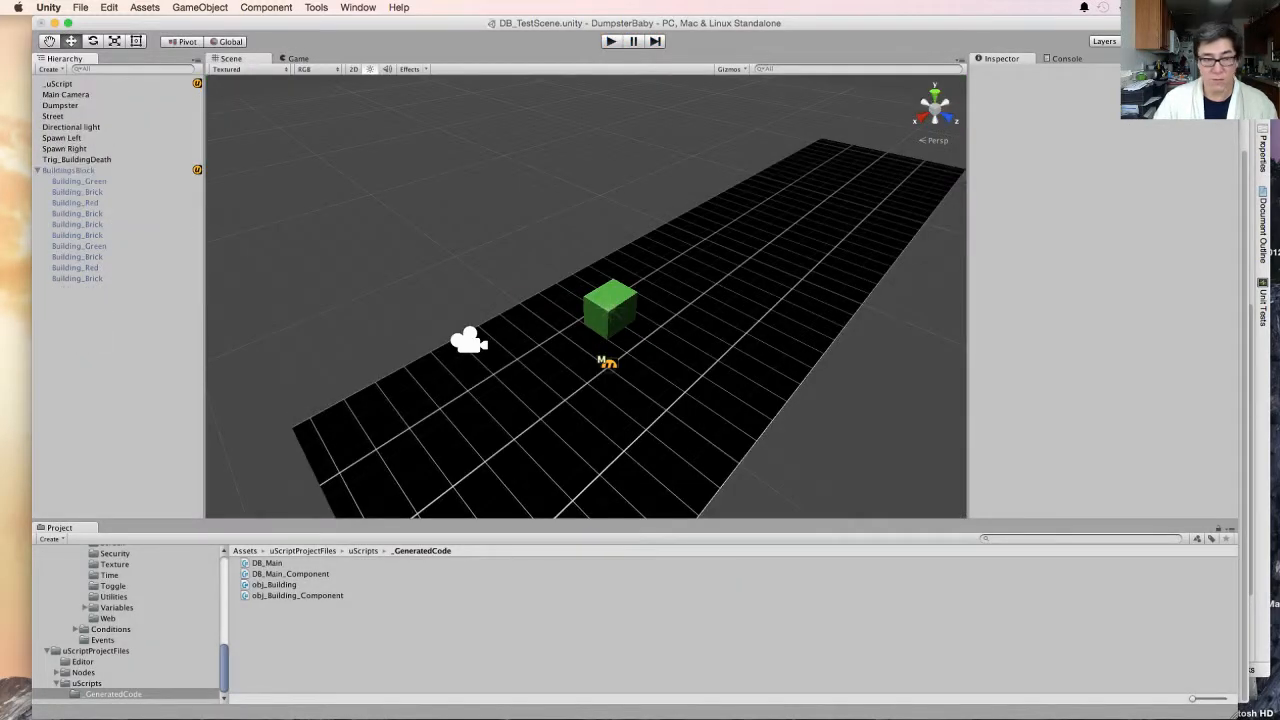
Set Tim_spwn_Buildings on the _uScript object to 1.7 and test the building spacing in a game run
left_click(59, 84)
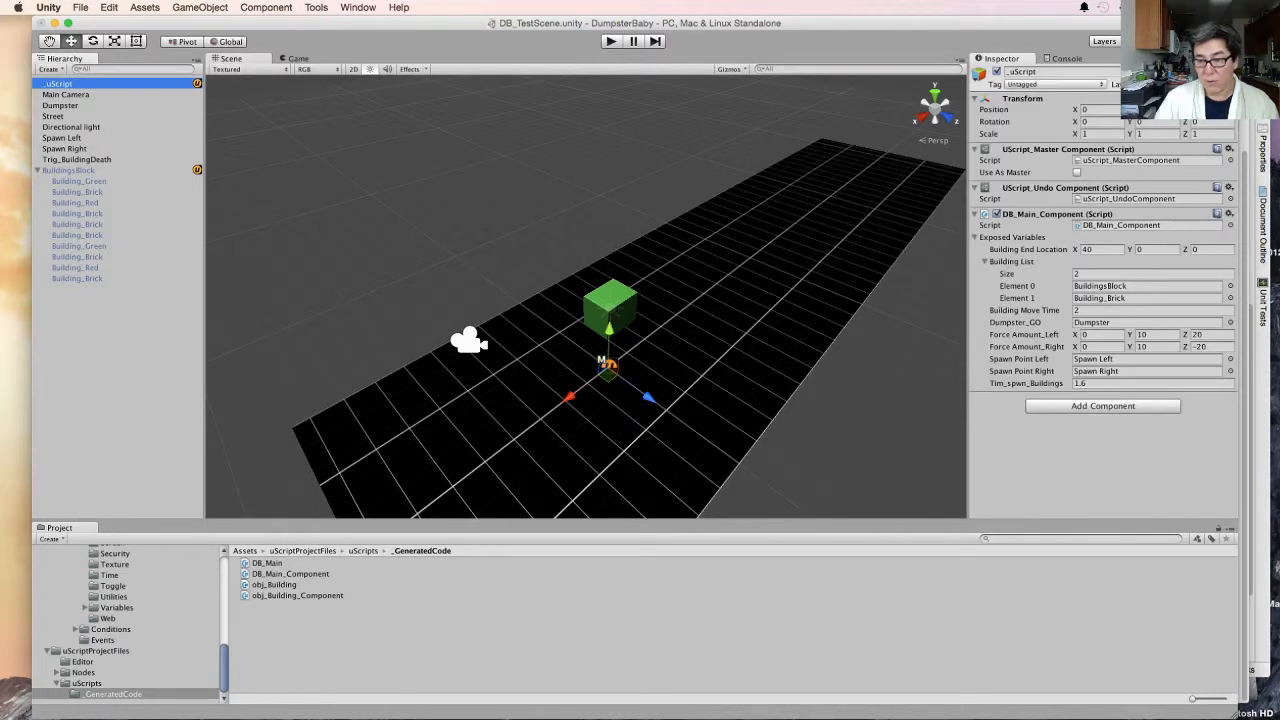
left_click(1110, 383)
type(".78")
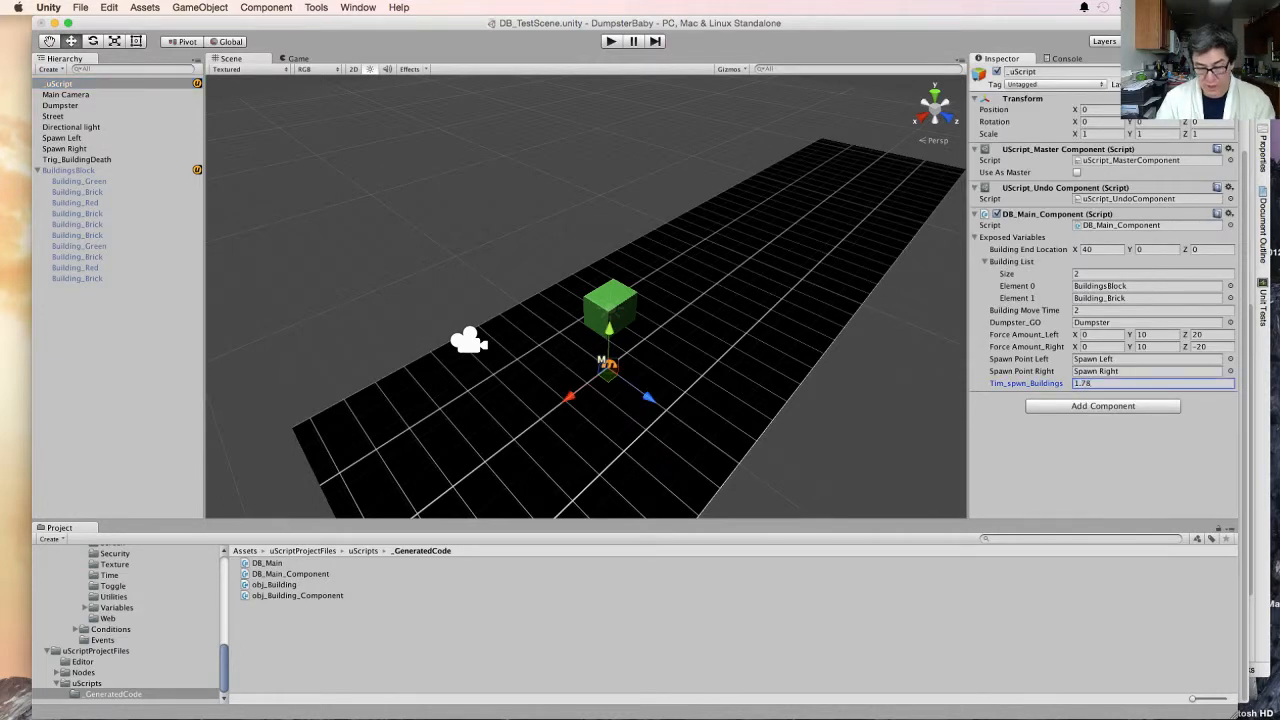
key("Return")
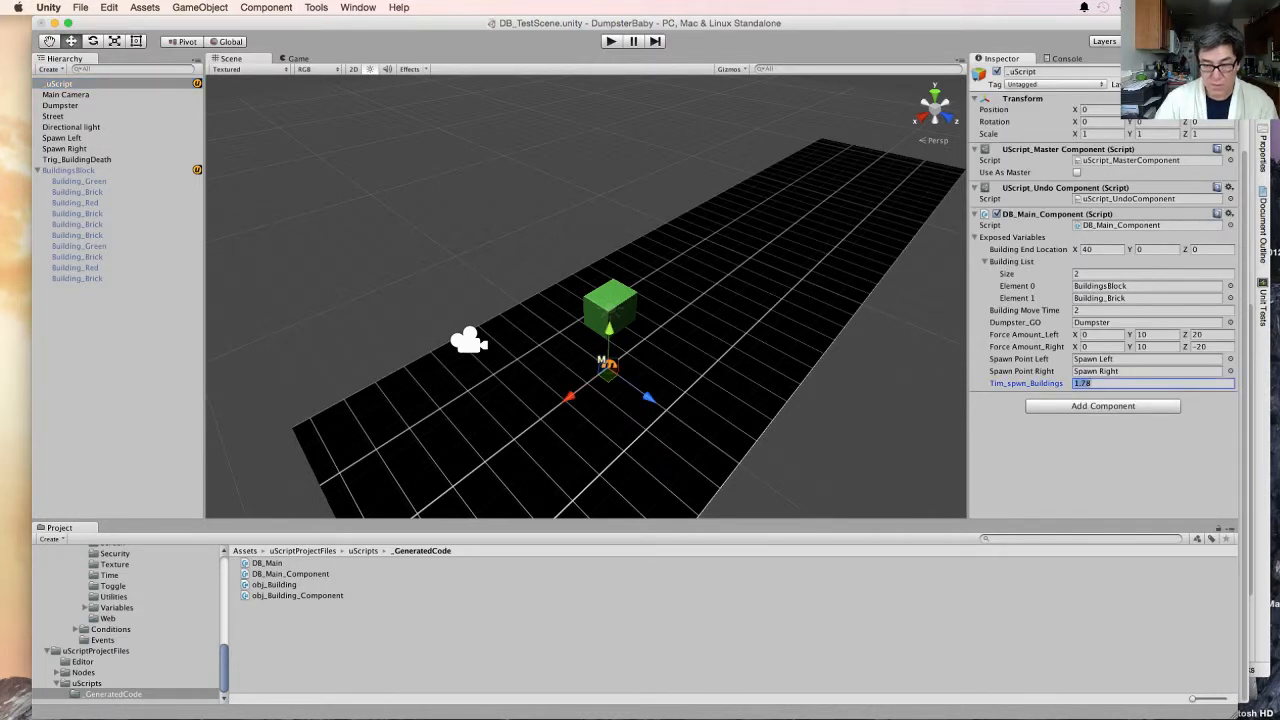
key("Right")
key("BackSpace")
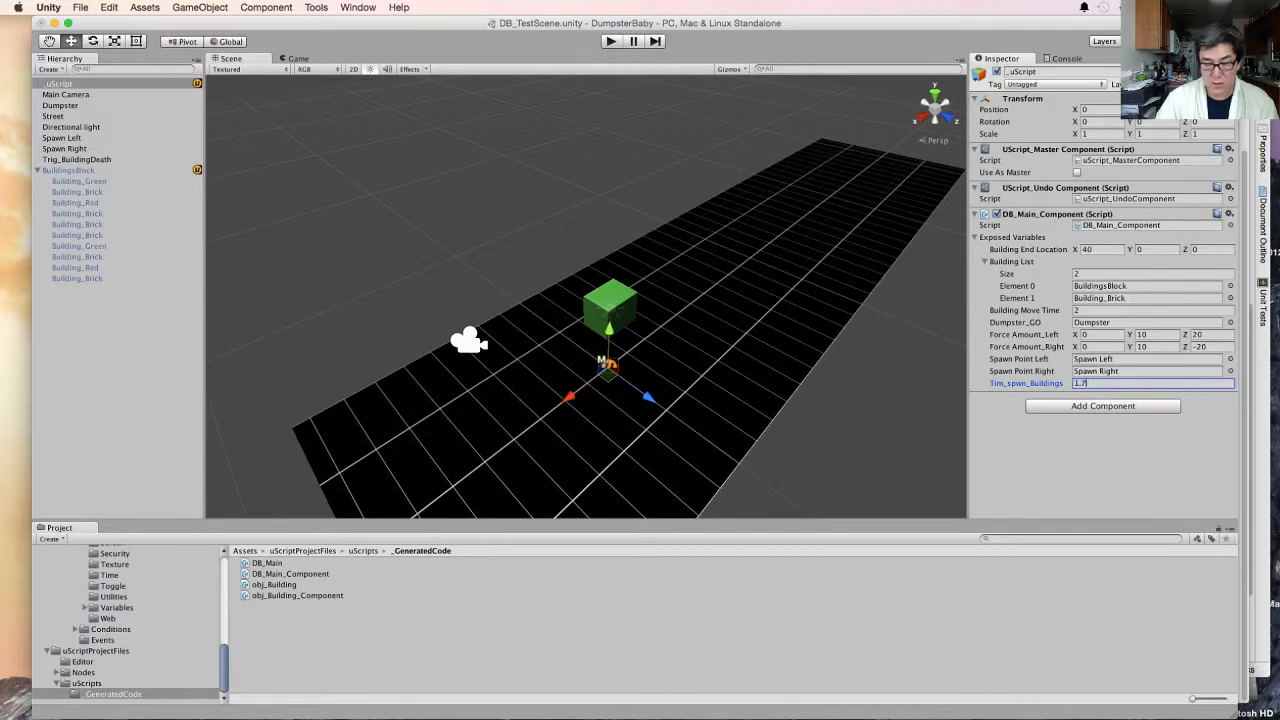
key("super+p")
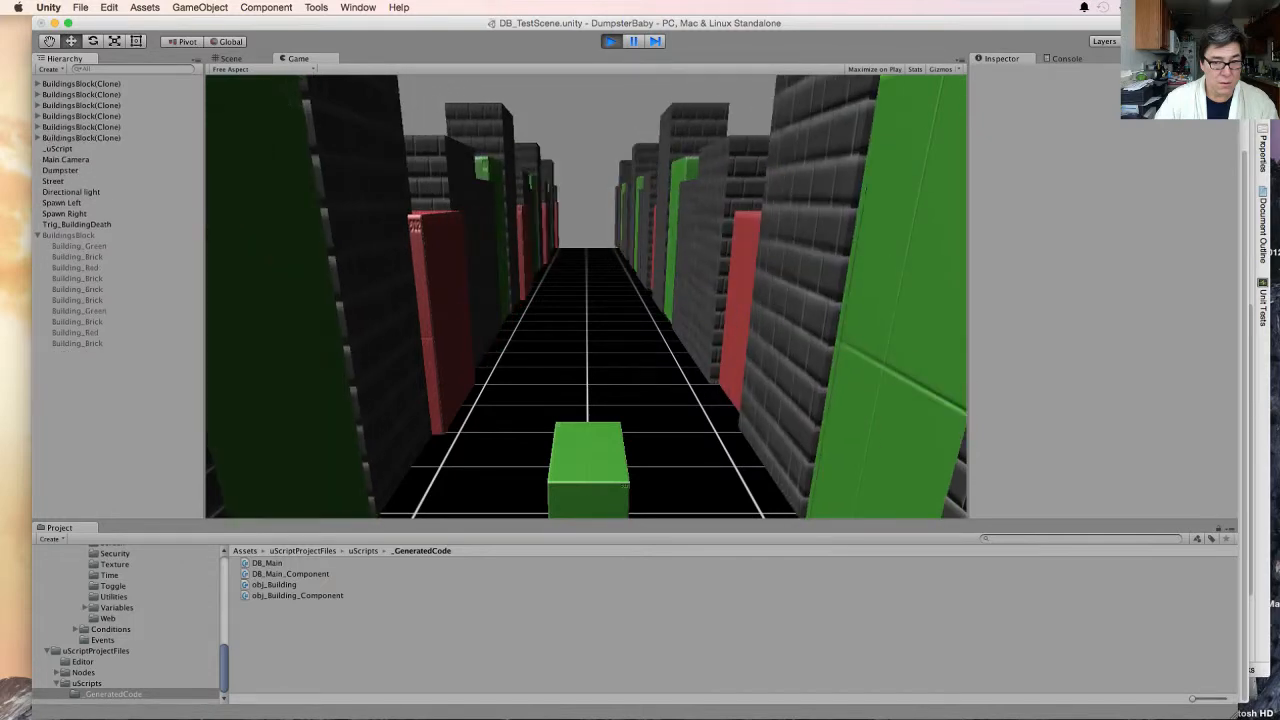
key("super+p")
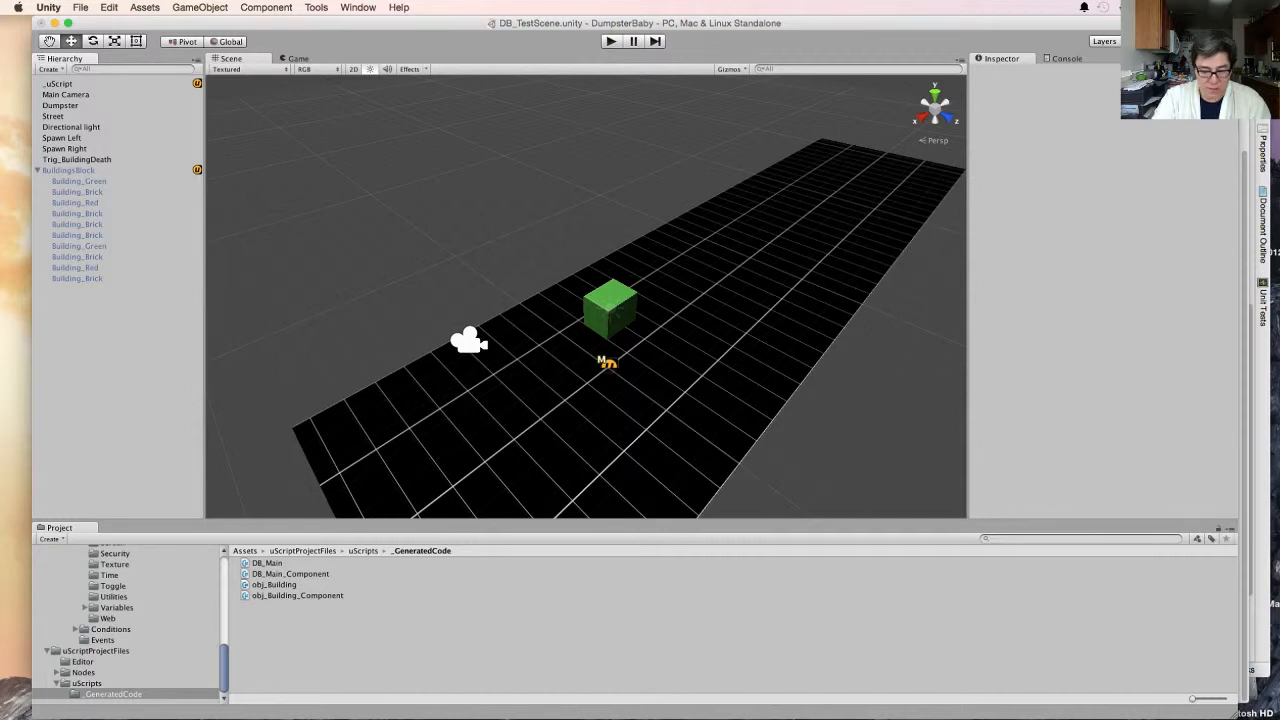
Examine the street around the dumpster in the scene and compare it with the game camera's view
middle_click_drag(608, 310, 498, 400)
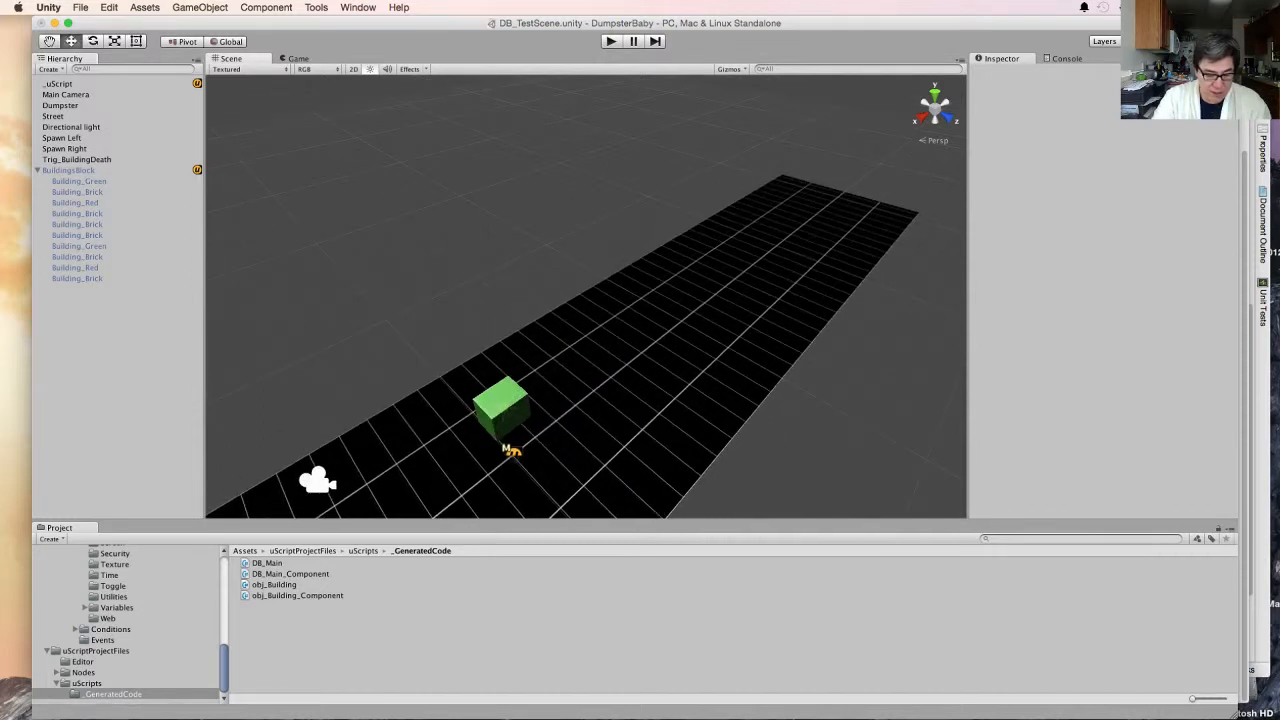
left_click_drag(498, 400, 550, 374, "alt")
middle_click_drag(550, 374, 586, 321)
left_click(298, 59)
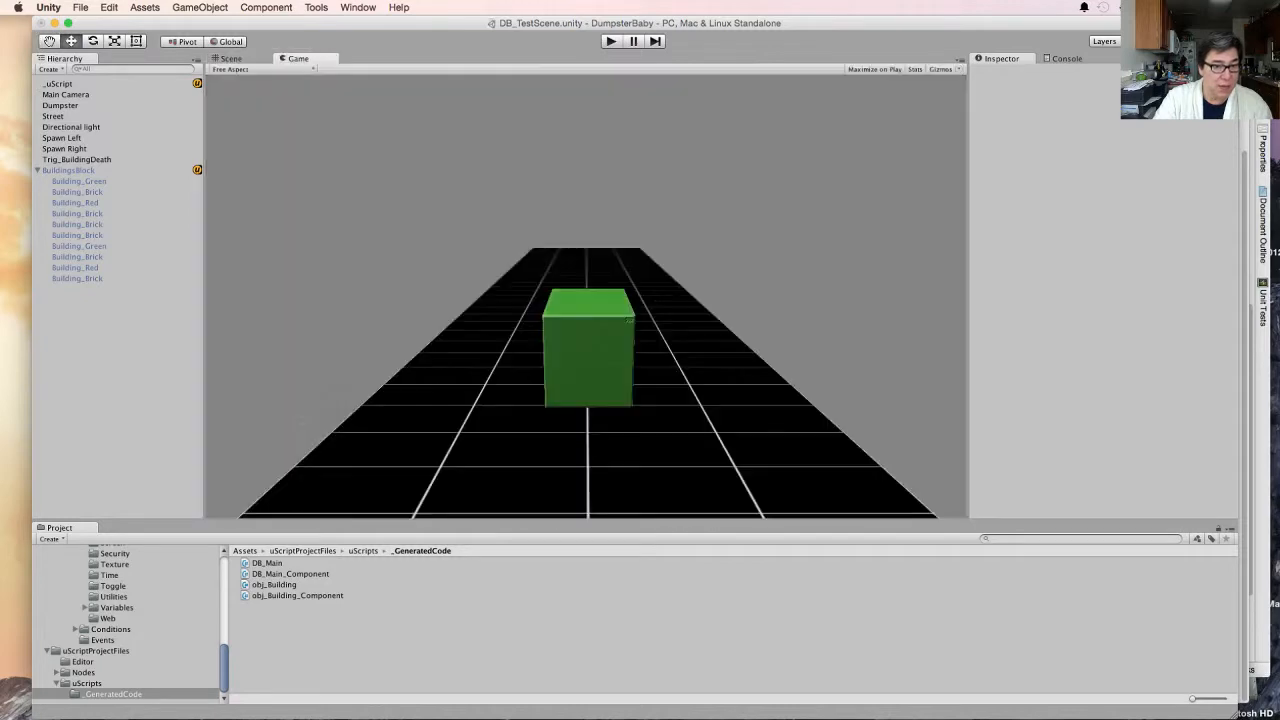